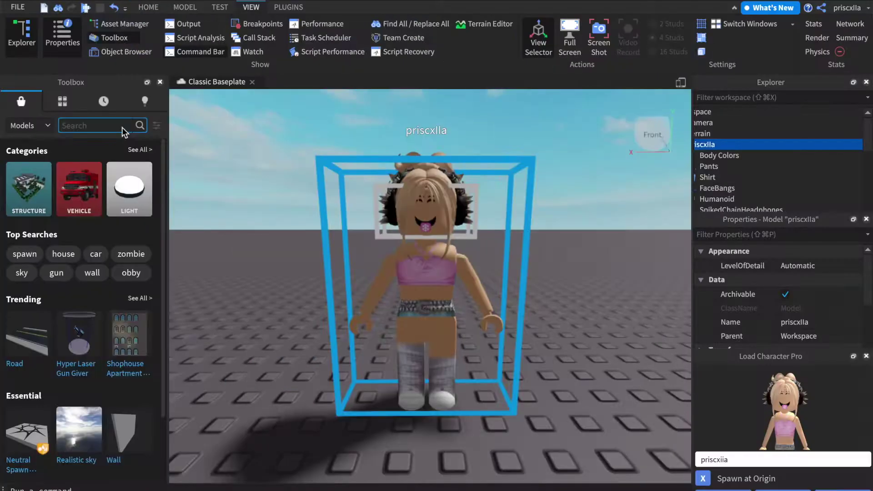
Step: Search the model library for "aesthetic cafe" and insert Aesthetic Cafe (Yellow) and the aesthetic plant/cottagecore cafe model
text(aesthetic)
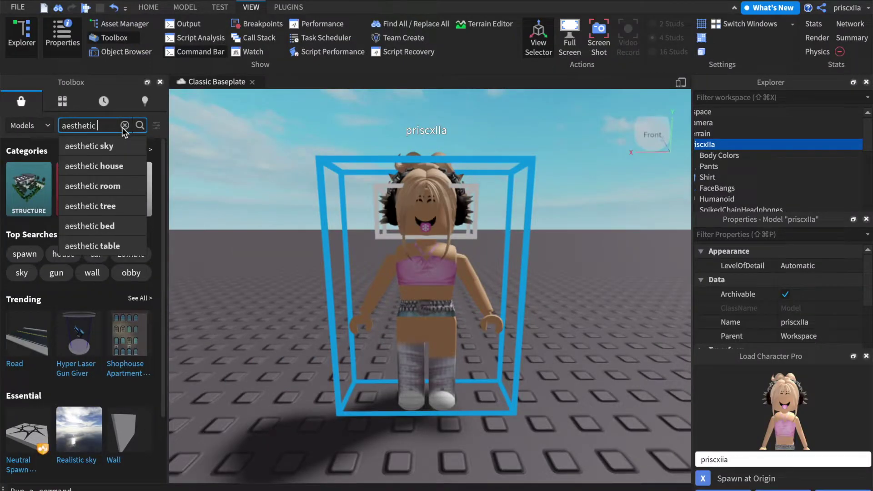
text( cafe)
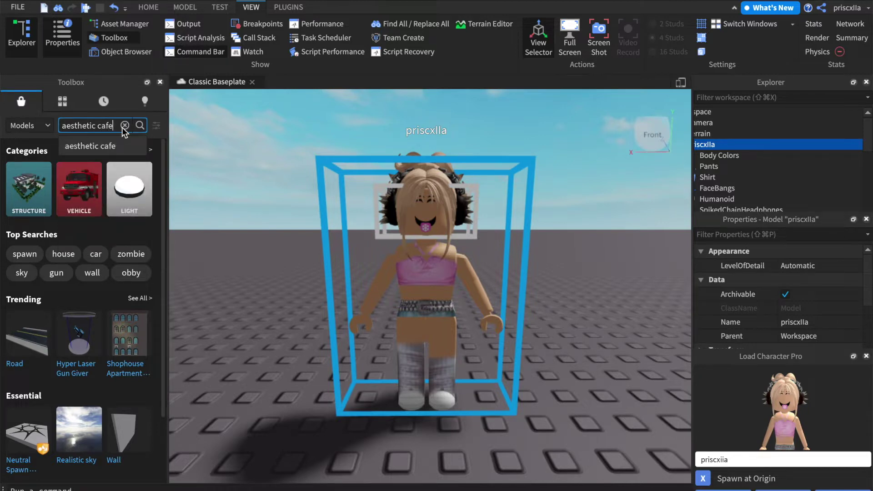
key(Return)
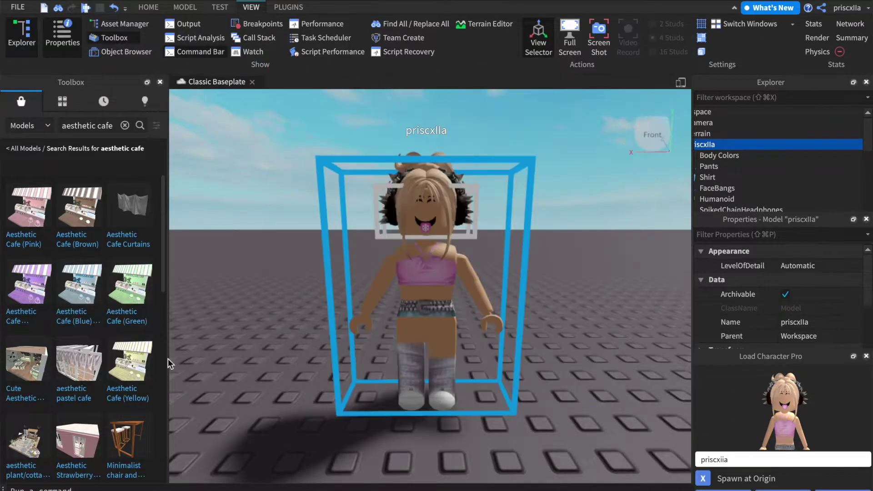
click(127, 372)
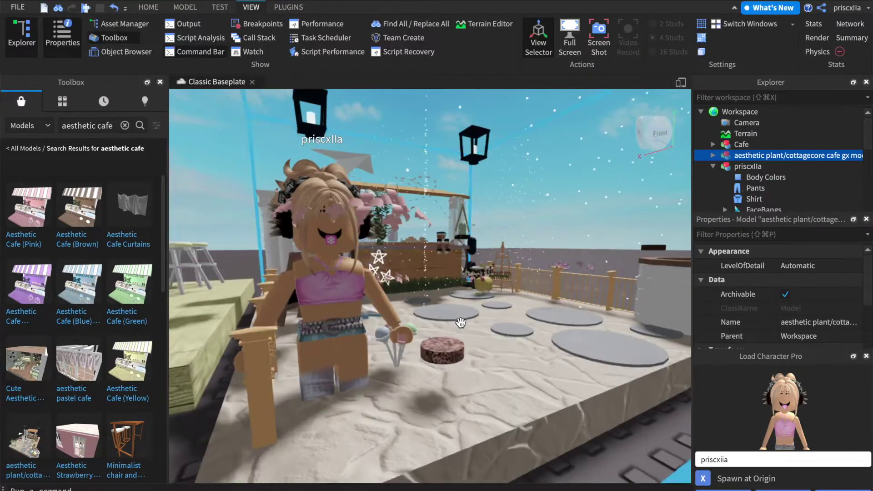
Step: Enlarge the cottagecore cafe's cobblestone floor part well beyond the furniture at the front and on both sides
right_drag(460, 321, 455, 322)
key(f)
scroll(773, 165, down, 5)
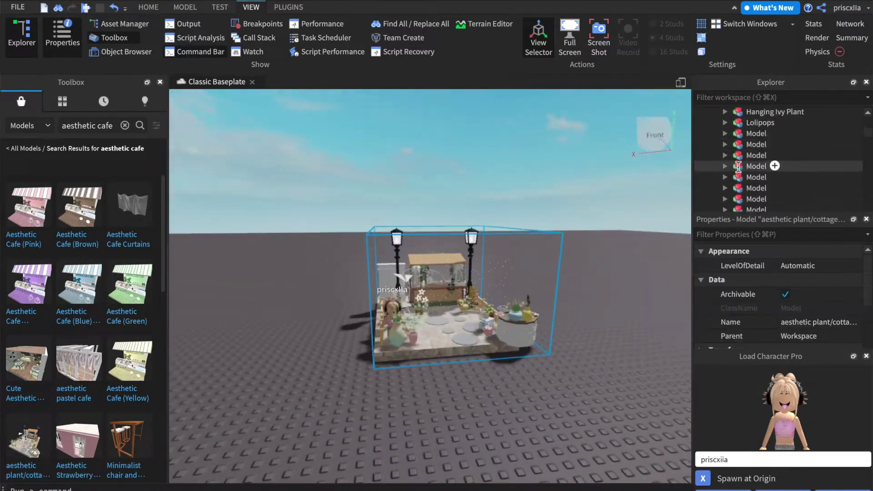
scroll(756, 164, down, 5)
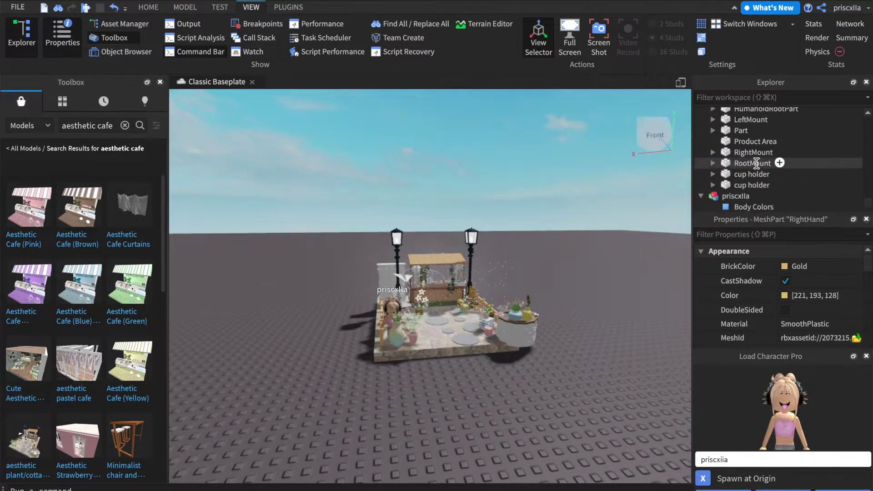
click(741, 130)
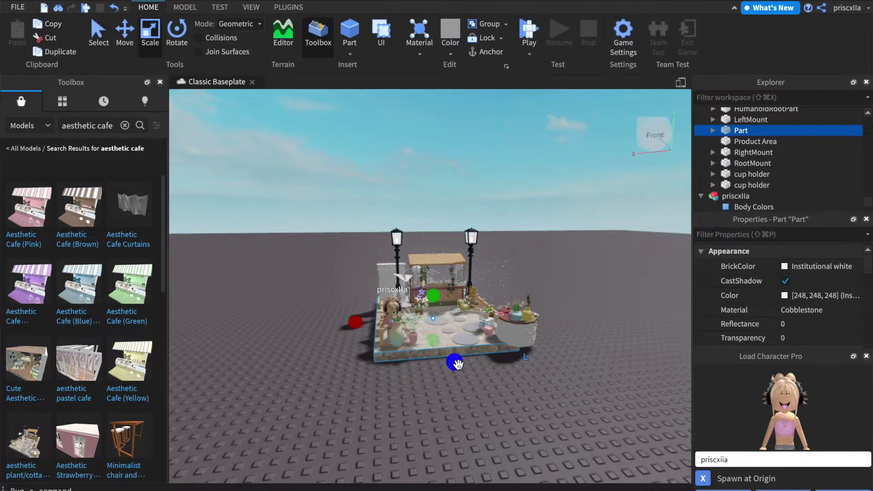
drag(454, 362, 468, 396)
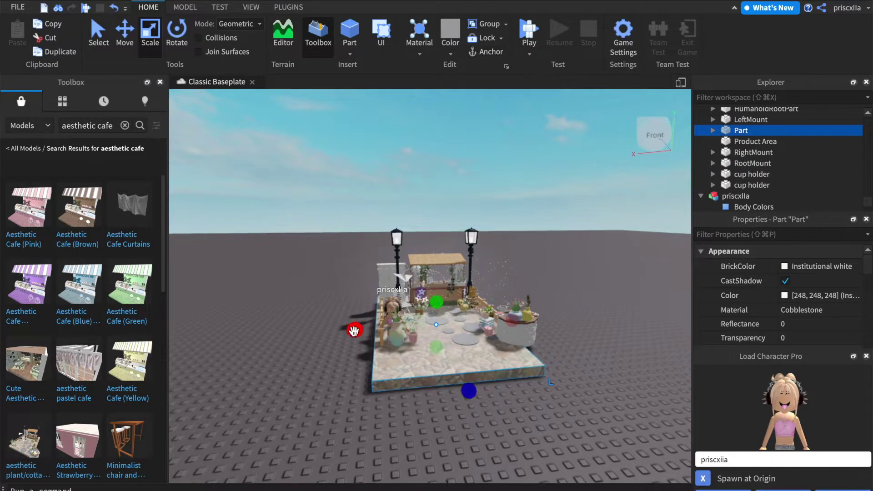
drag(355, 331, 267, 335)
drag(407, 400, 413, 444)
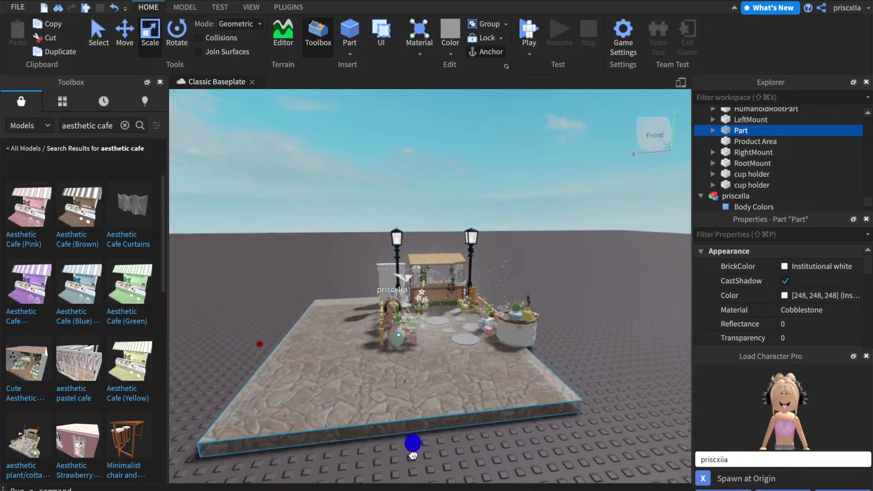
drag(527, 325, 668, 322)
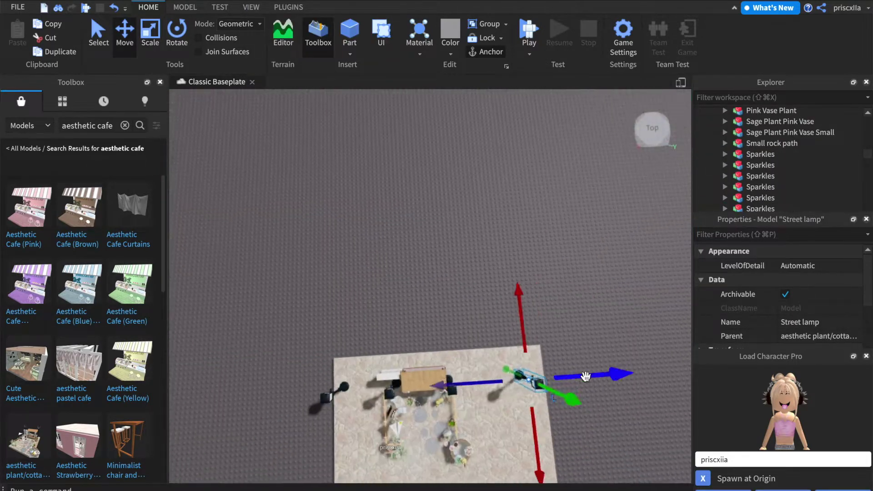
Step: Narrow the cobblestone floor slightly on the side of the outermost street lamp
scroll(600, 318, down, 3)
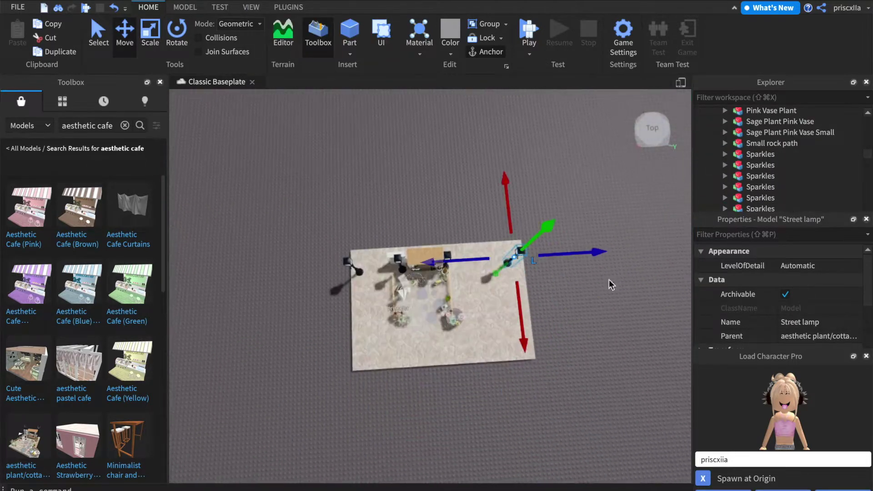
scroll(754, 163, up, 5)
click(753, 164)
key(super+3)
scroll(772, 173, down, 5)
click(740, 172)
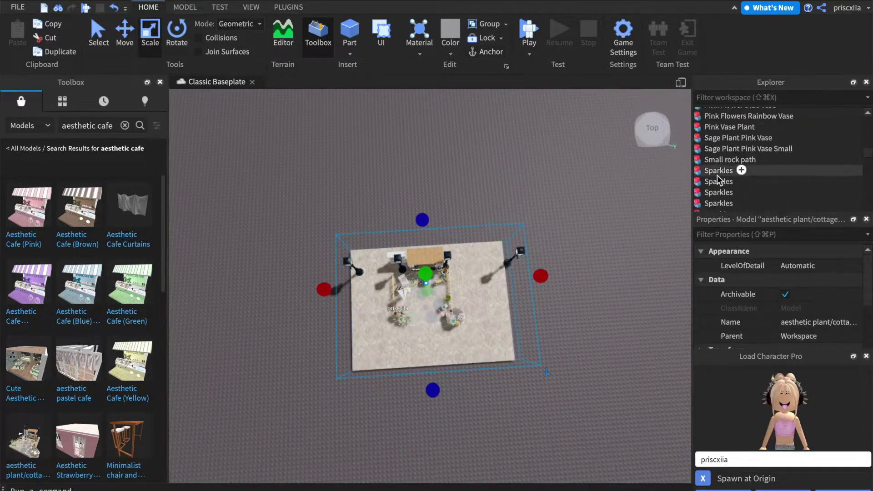
Step: Position the outermost street lamp so the four lamps stand evenly spaced along the back of the floor
scroll(781, 175, down, 3)
click(789, 175)
click(765, 156)
key(super+2)
click(500, 432)
right_drag(500, 409, 500, 432)
scroll(500, 432, up, 5)
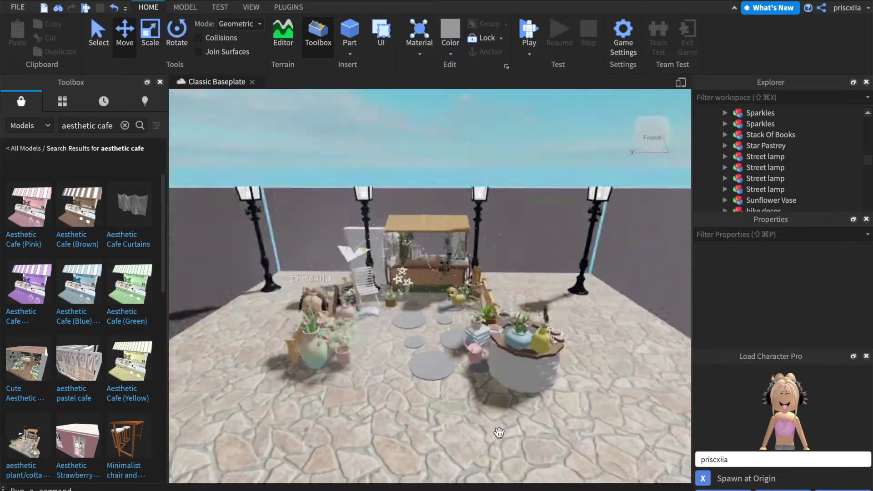
Step: Reposition one of the cafe's Sparkles models over the round plant table
click(334, 300)
right_click(334, 299)
scroll(590, 210, down, 5)
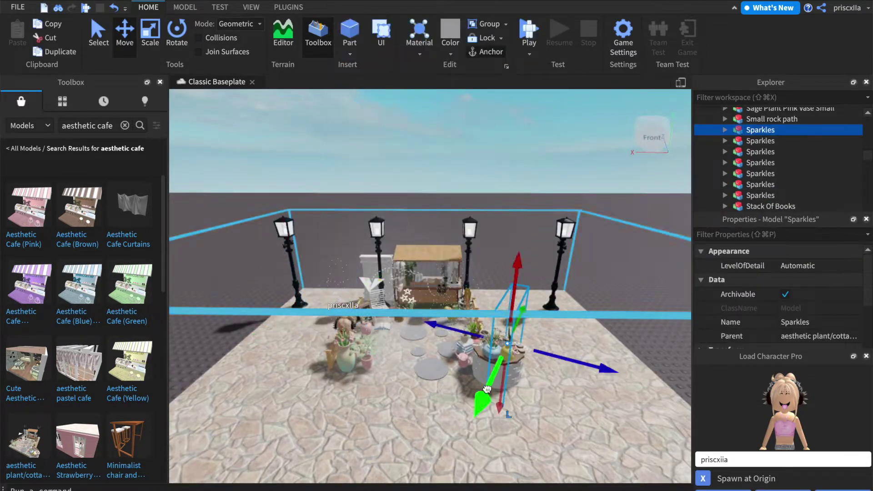
Step: Export the cafe model and the character together as an OBJ file named animation
super+click(773, 157)
right_click(774, 158)
click(774, 368)
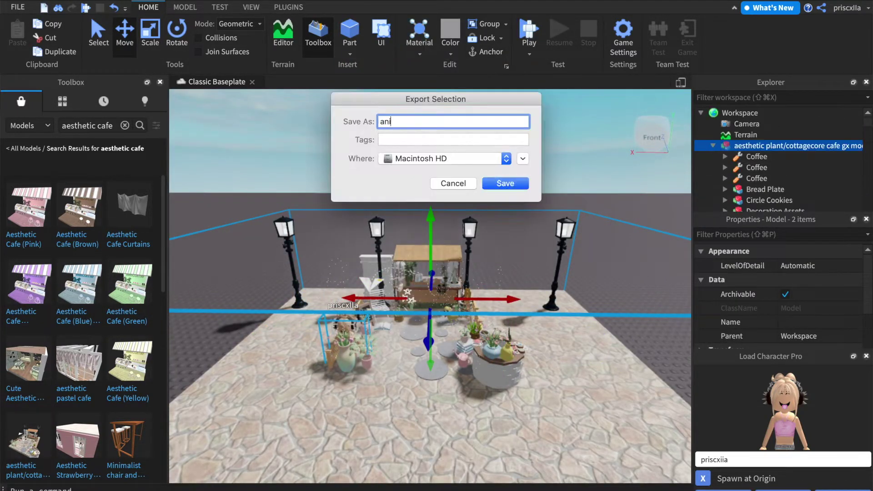
click(522, 183)
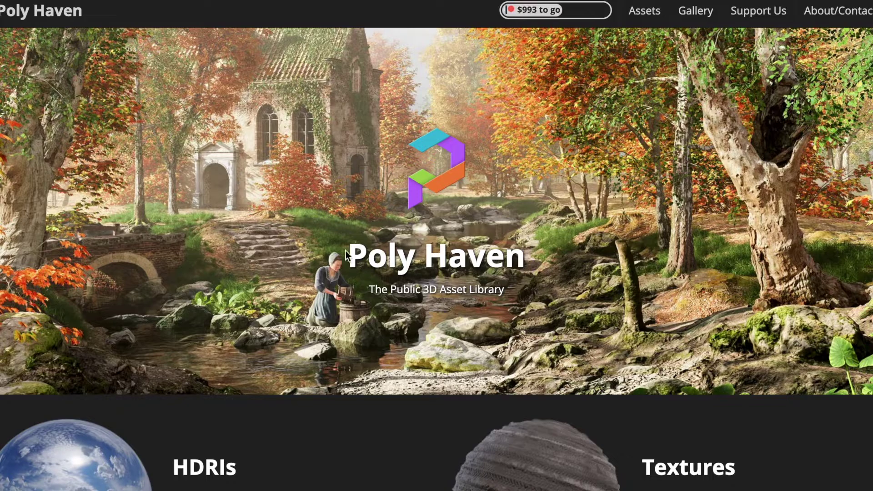
Step: Search Poly Haven for sunset assets, browse the HDRIs, and download J&E Gray 02 as a 4K EXR
scroll(417, 434, down, 10)
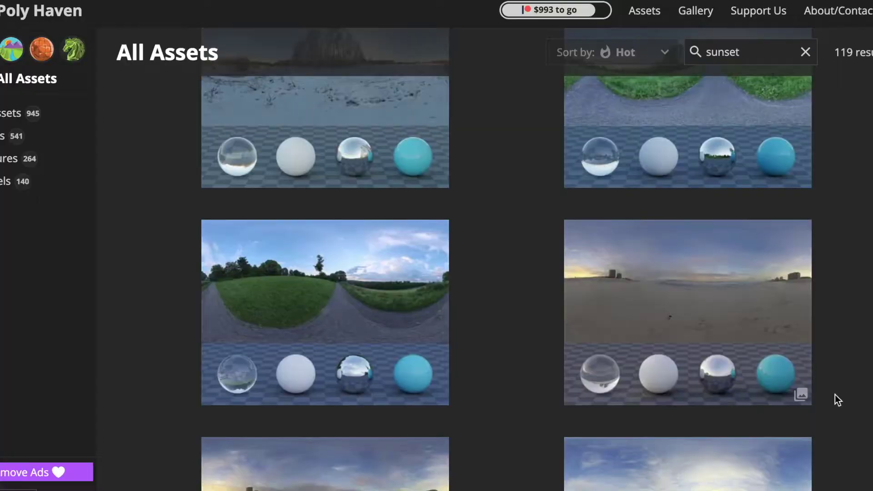
scroll(834, 395, down, 10)
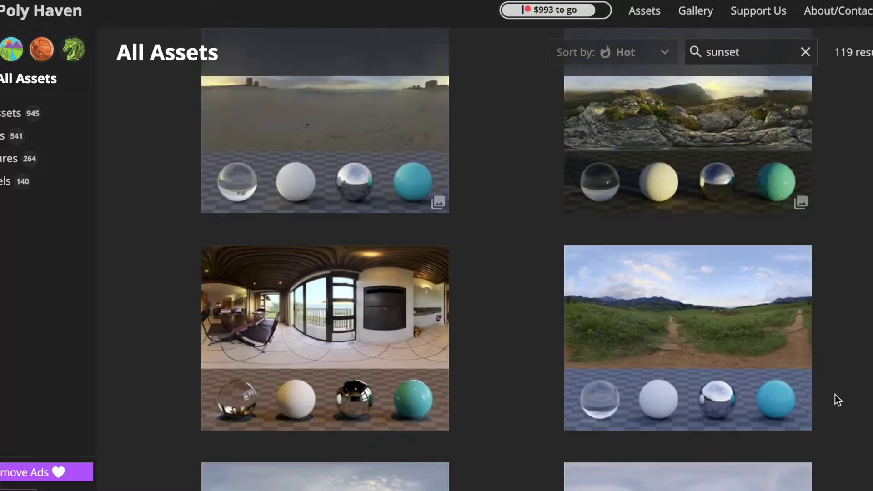
scroll(834, 394, down, 10)
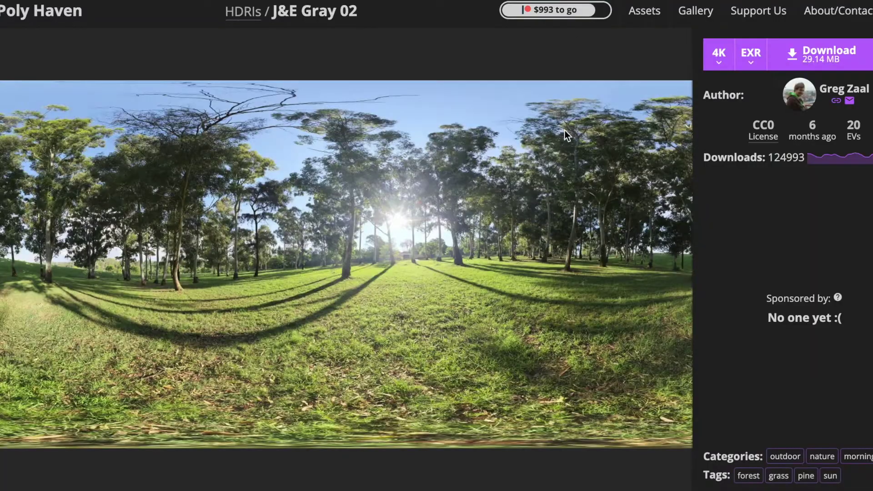
click(825, 53)
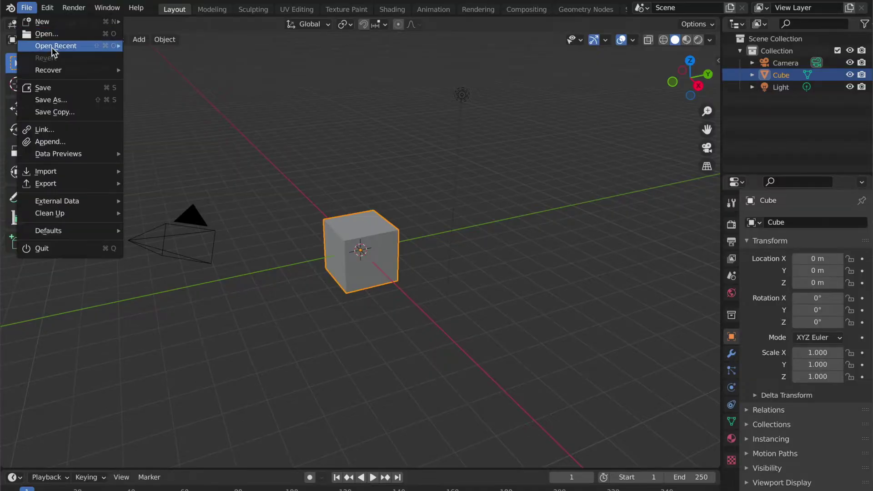
Step: Switch to Blender, open the recent character rig project, and import animation.obj from Downloads
mouse_move(55, 45)
click(152, 84)
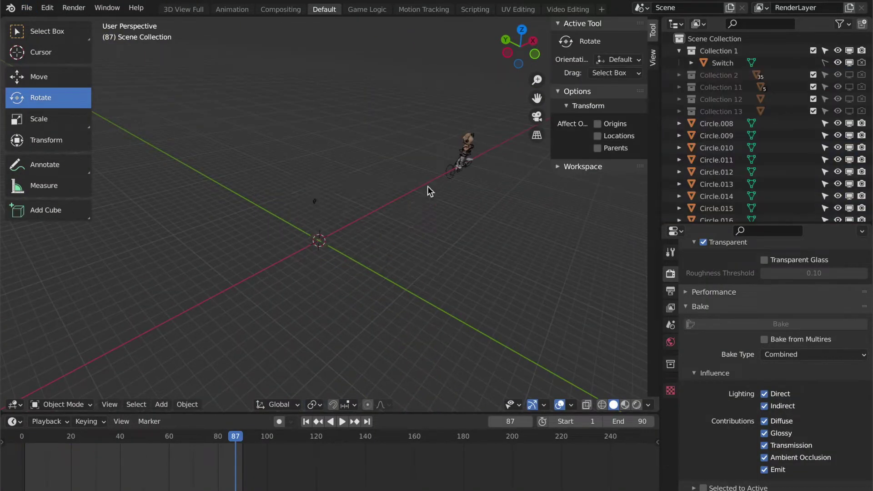
click(474, 176)
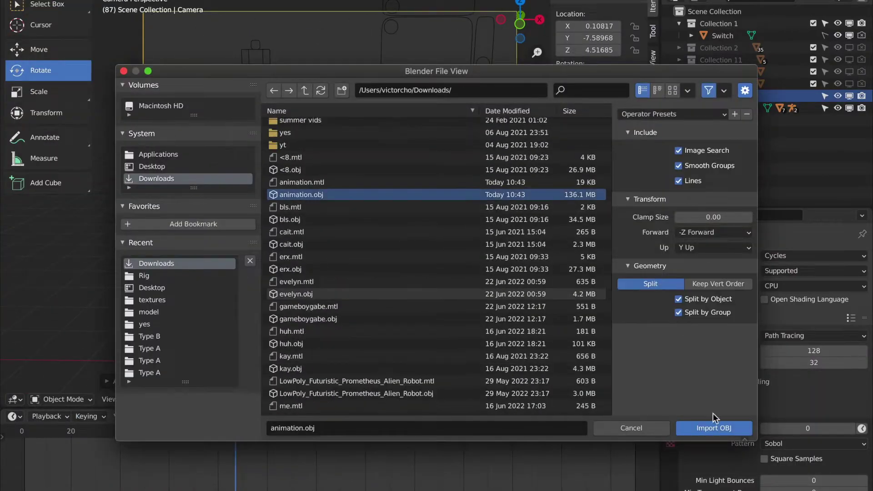
click(709, 428)
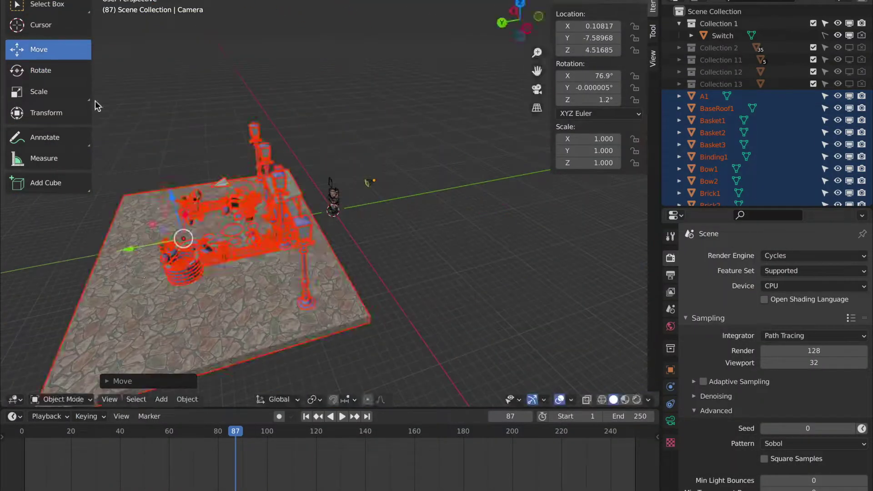
Step: Select all the imported cafe objects and set their origins to their own geometry
drag(282, 68, 308, 57)
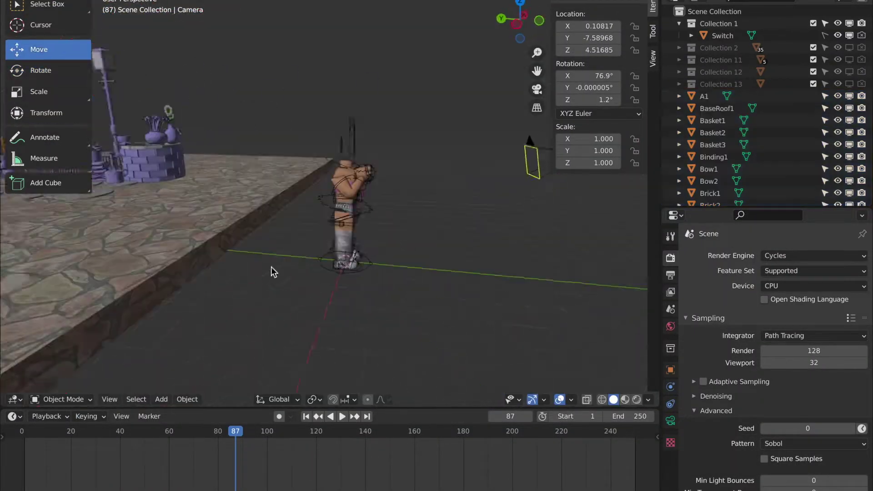
click(271, 253)
drag(113, 97, 473, 354)
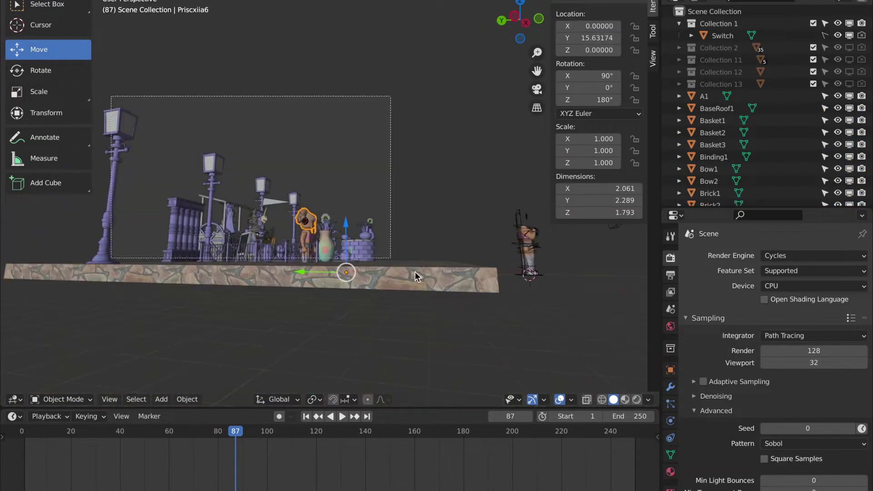
key(F3)
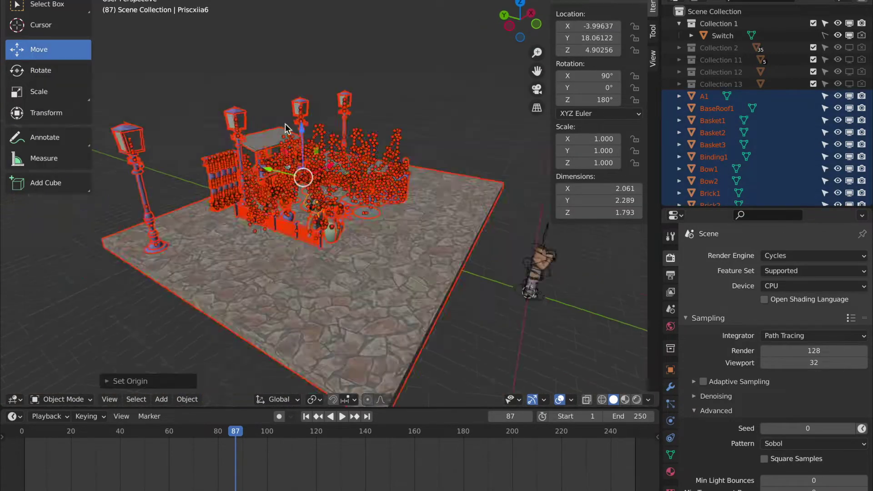
key(alt+a)
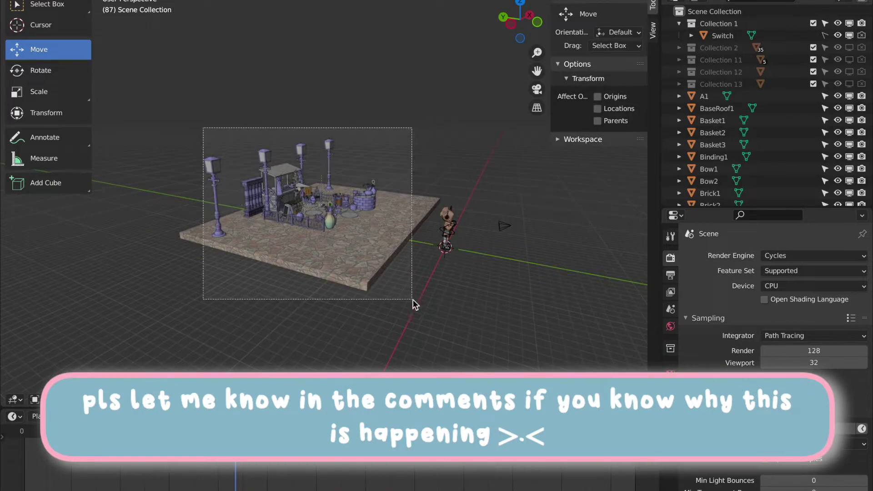
key(a)
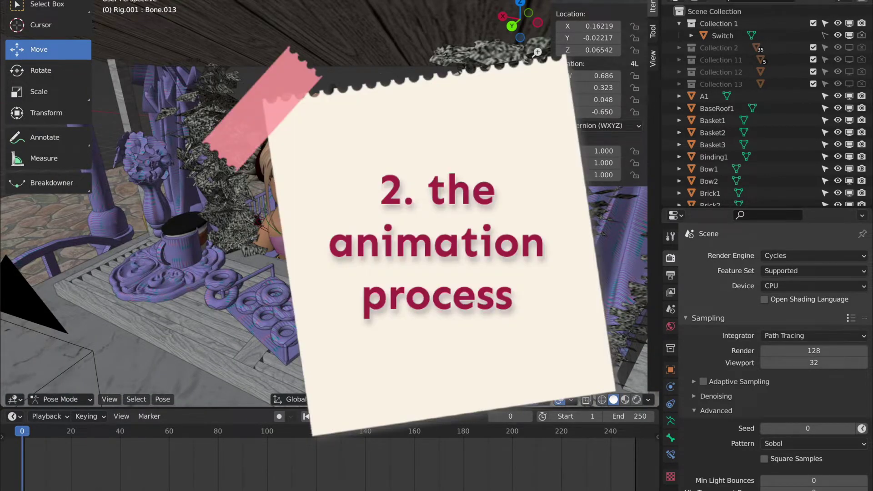
Step: Insert a Location, Rotation & Scale keyframe for the posed character rig at frame 1
click(357, 268)
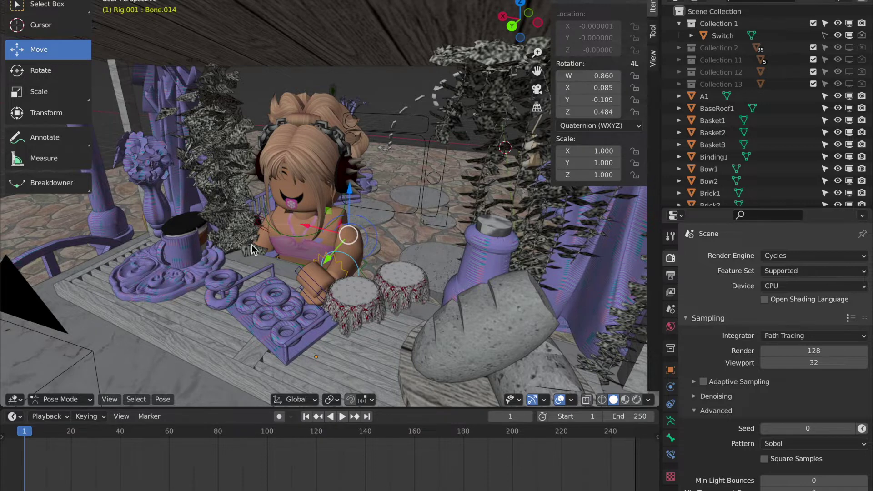
key(i)
click(251, 310)
key(i)
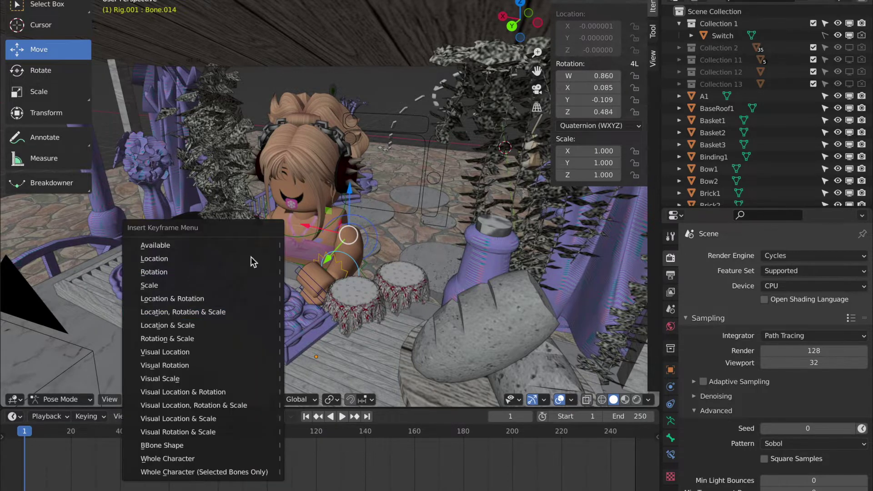
click(243, 313)
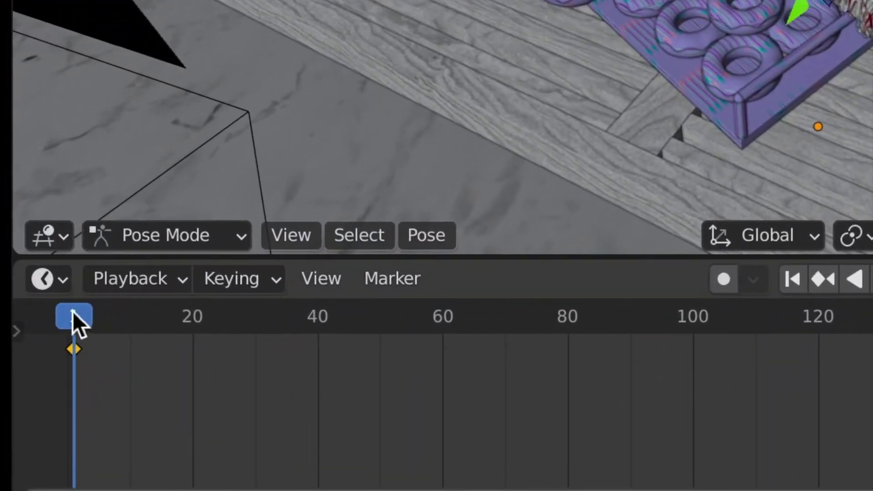
Step: At frame 6, rotate the character's arm bone Bone.017 toward the donut tray, finishing with about -20° in camera view
drag(72, 310, 107, 309)
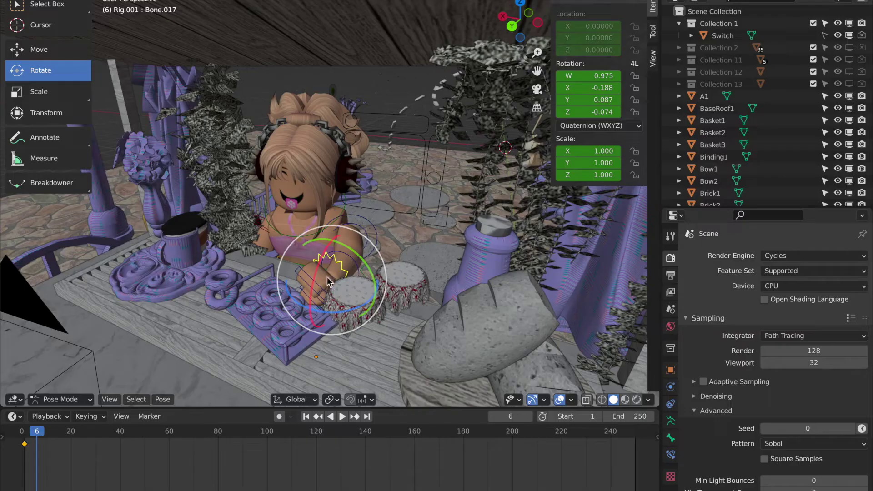
drag(326, 277, 330, 294)
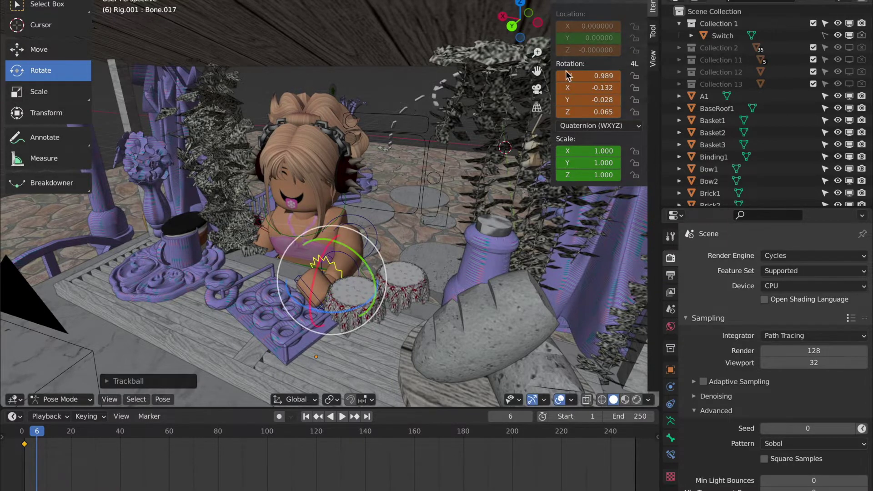
click(537, 90)
drag(396, 212, 392, 234)
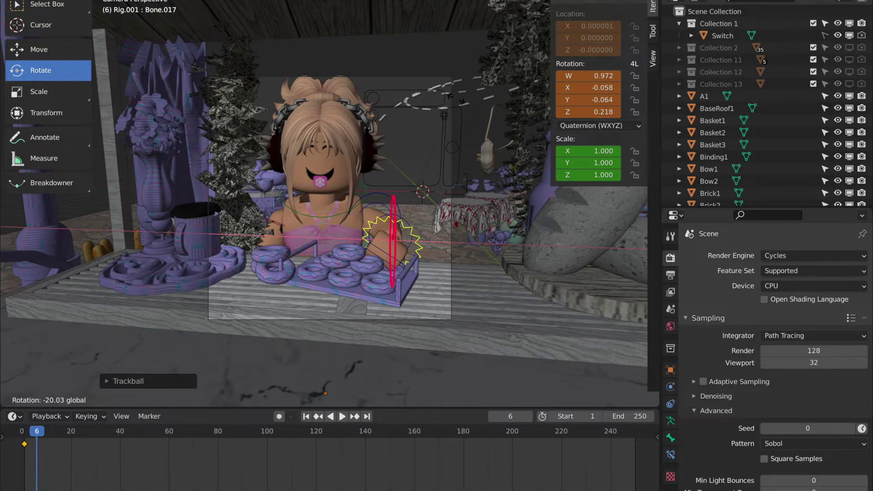
drag(393, 234, 393, 235)
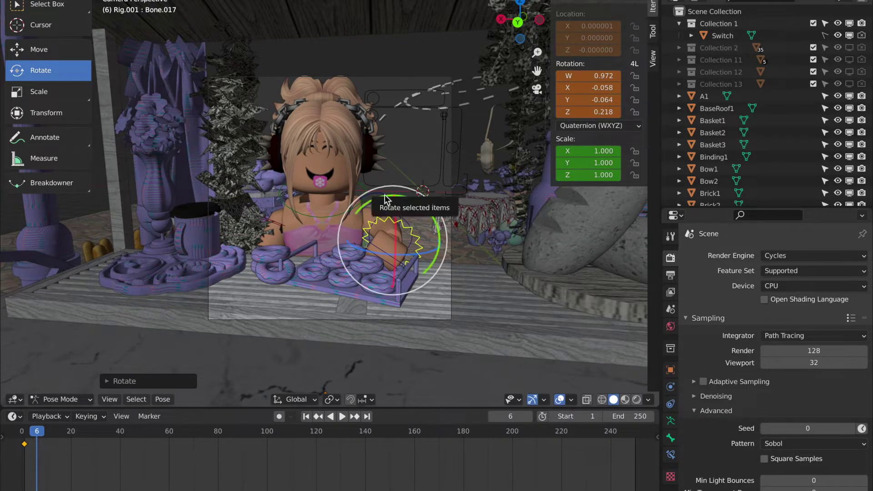
Step: At frame 6, rotate forearm bone Bone.018 down toward the donut tray, and insert a Location, Rotation & Scale keyframe for Bone.017
click(382, 253)
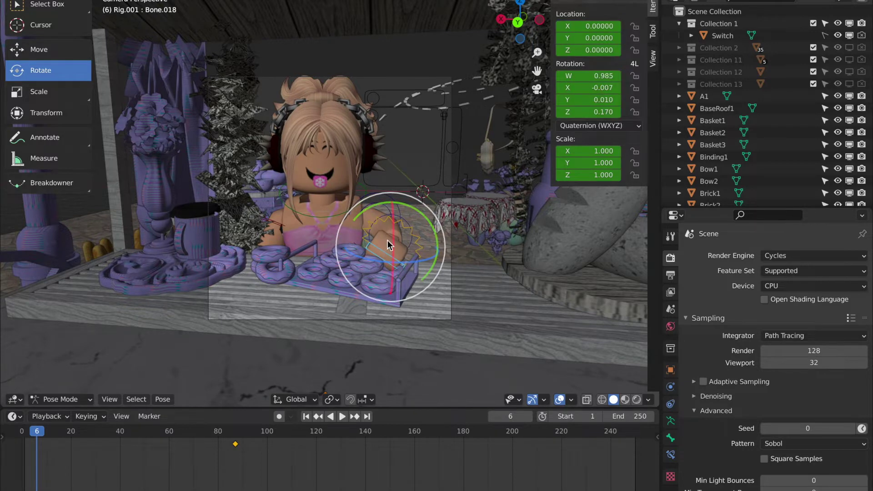
mouse_move(389, 245)
mouse_down()
mouse_move(378, 245)
mouse_move(384, 250)
mouse_up()
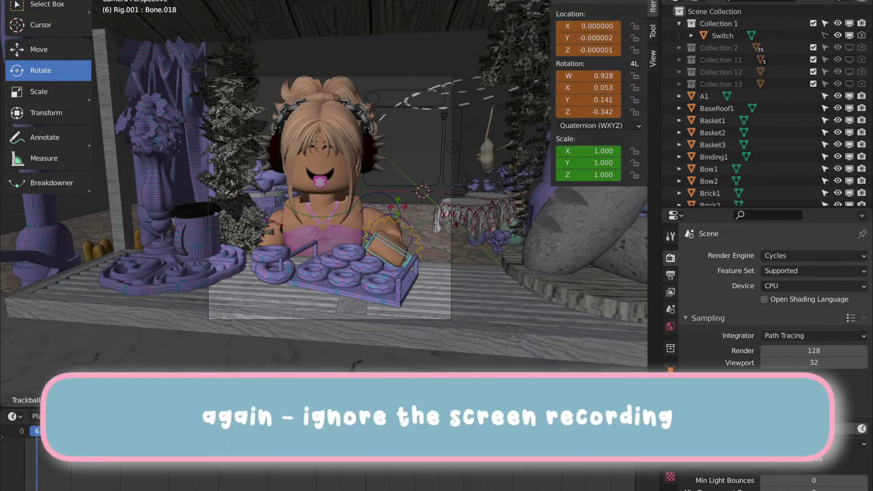
drag(397, 210, 398, 211)
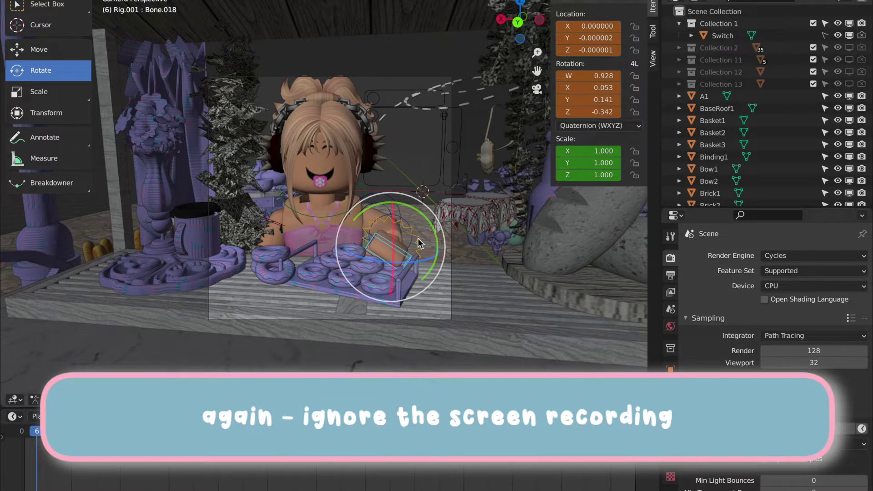
click(418, 243)
key(i)
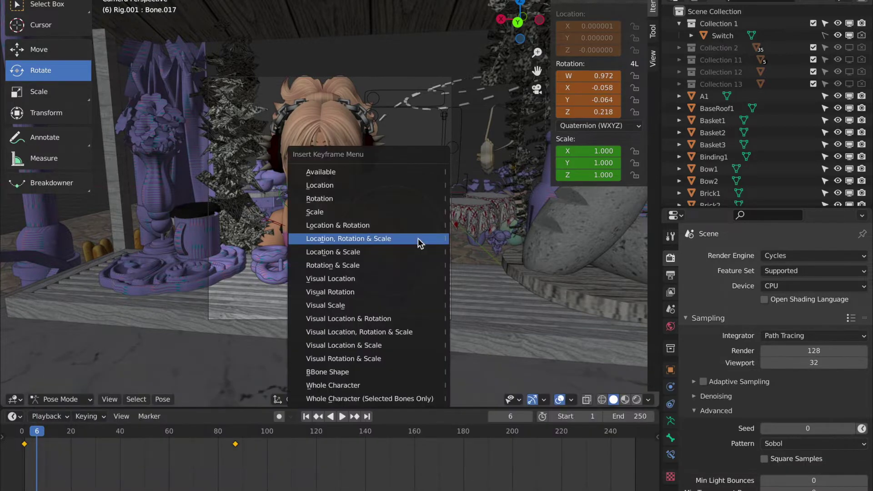
click(418, 239)
Step: At frame 11, rotate forearm bone Bone.018 toward the donuts, and play the animation from the start
drag(40, 437, 50, 437)
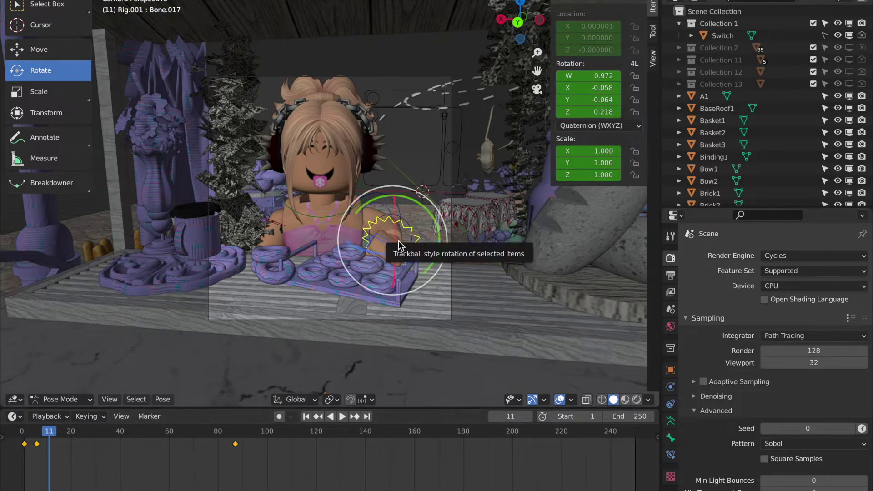
drag(400, 252, 395, 249)
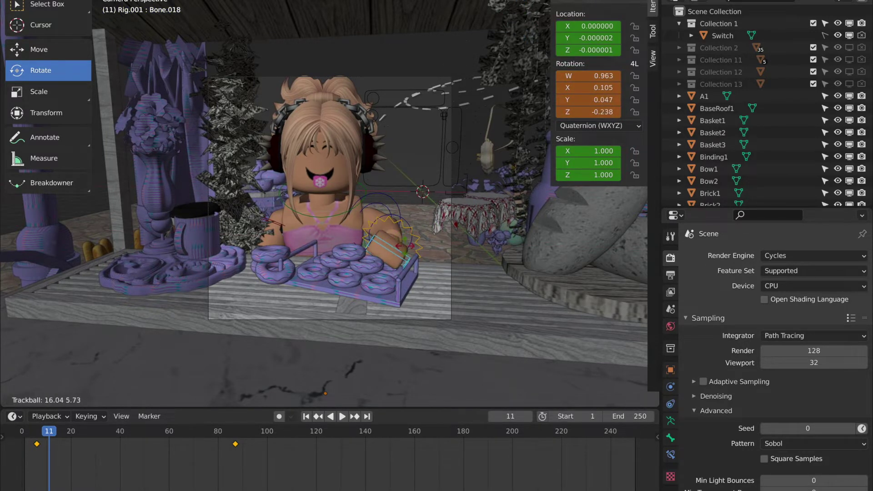
click(395, 251)
click(23, 432)
key(space)
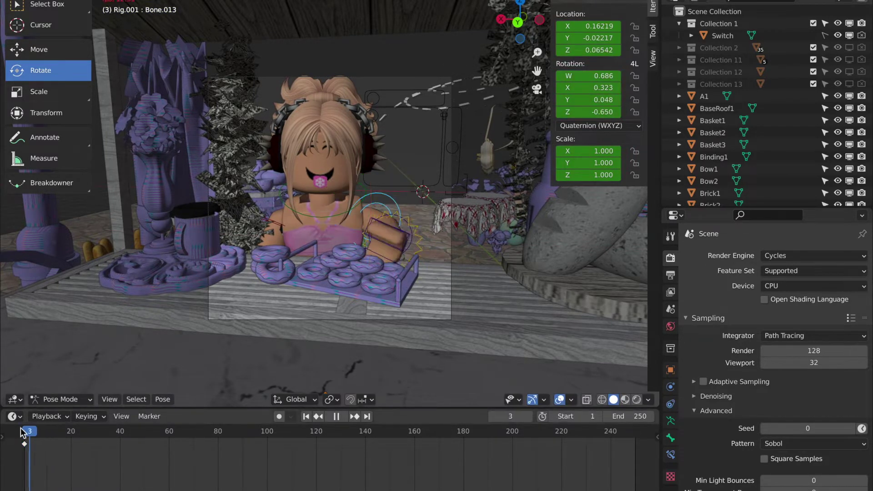
key(space)
Step: Switch the rig to Object Mode at frame 8 and select the donuts on the tray beneath the character's hand
middle_drag(236, 286, 359, 319)
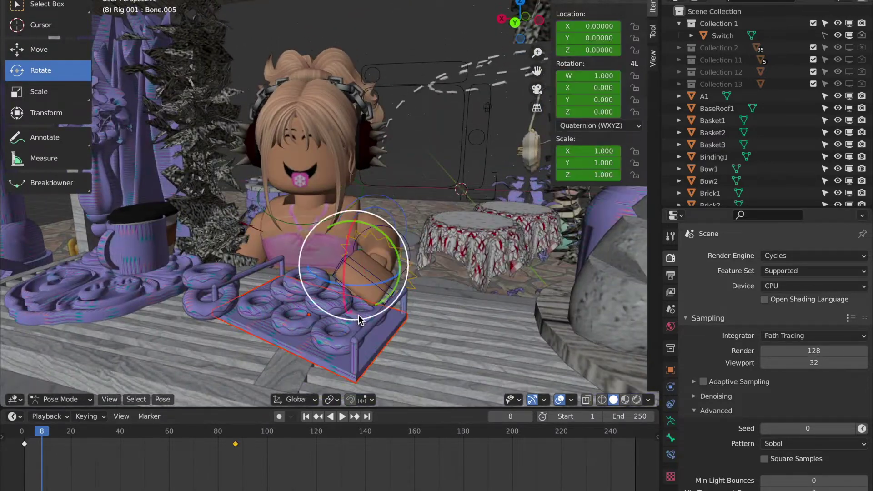
click(302, 314)
click(305, 314)
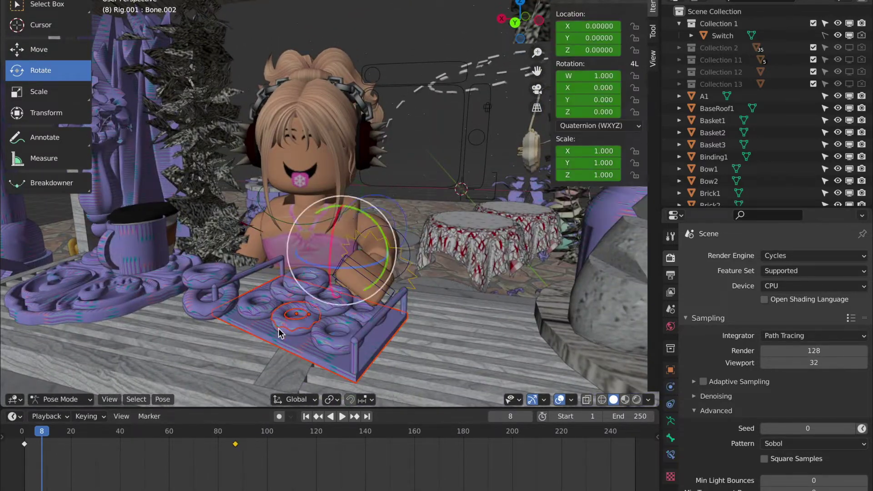
click(367, 364)
click(376, 277)
key(ctrl+Tab)
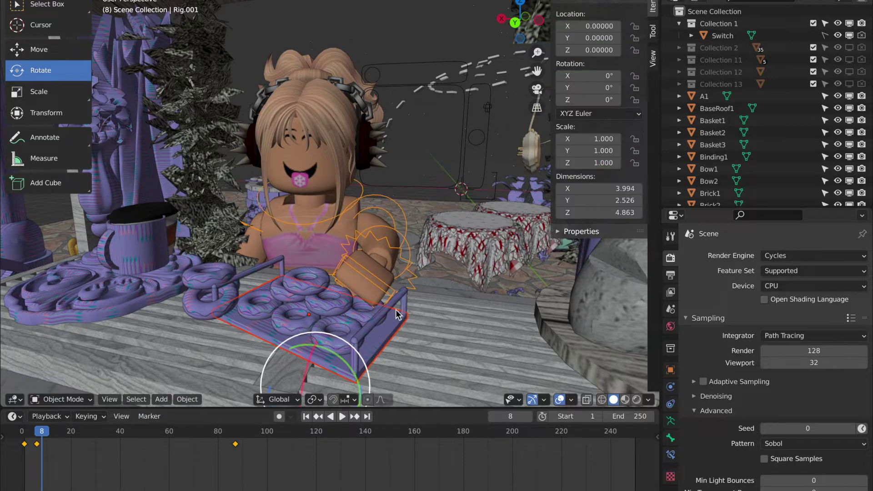
click(364, 316)
click(363, 319)
click(366, 336)
click(371, 352)
click(369, 352)
click(369, 352)
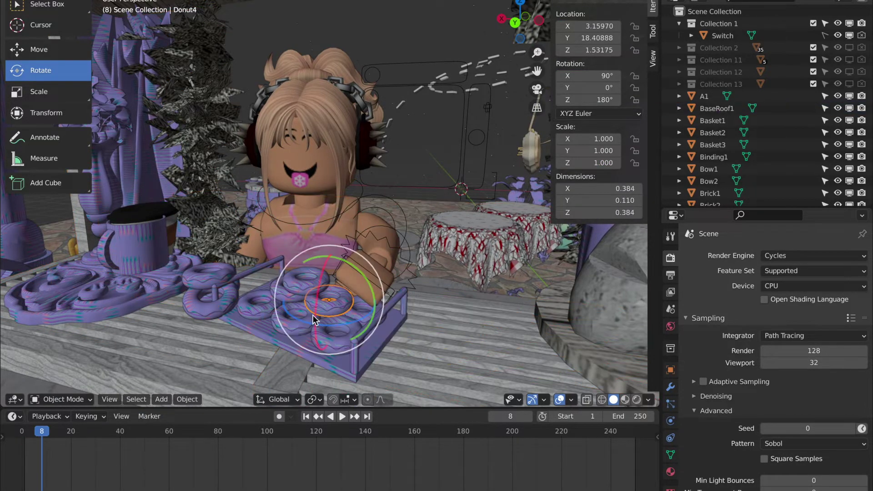
middle_drag(369, 352, 357, 129)
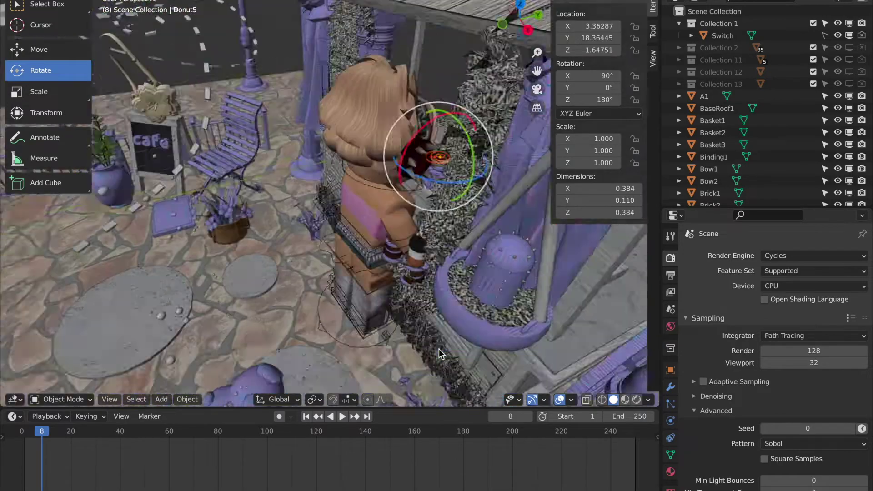
Step: Select the character's head object and reposition it with the Move tool
click(357, 129)
key(shift+space)
key(g)
click(417, 230)
middle_drag(417, 230, 418, 230)
drag(418, 230, 375, 135)
click(382, 255)
Step: Return to Pose Mode and freely rotate the character's arm bone Bone.013 at frame 8
key(ctrl+Tab)
key(ctrl+Tab)
middle_drag(359, 111, 427, 186)
click(428, 186)
drag(427, 186, 440, 191)
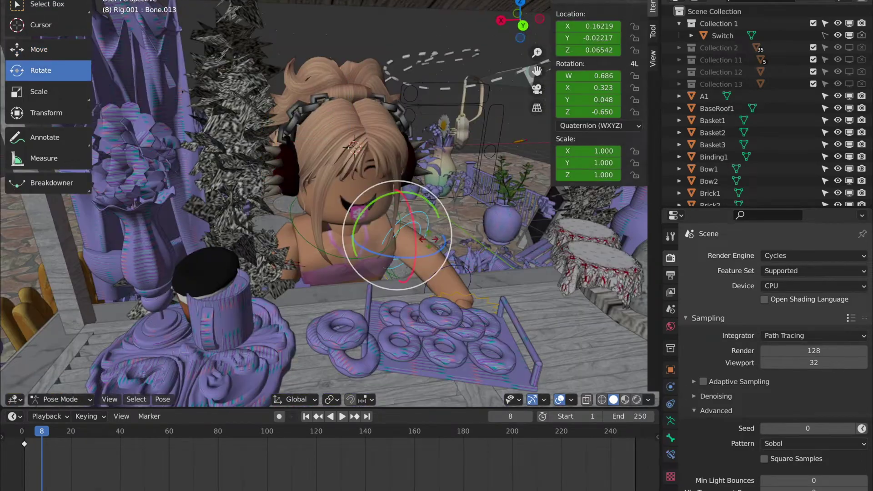
key(r)
key(r)
click(543, 96)
Step: Lower the character's head object by about 0.11 along the global Z axis
middle_drag(543, 96, 347, 220)
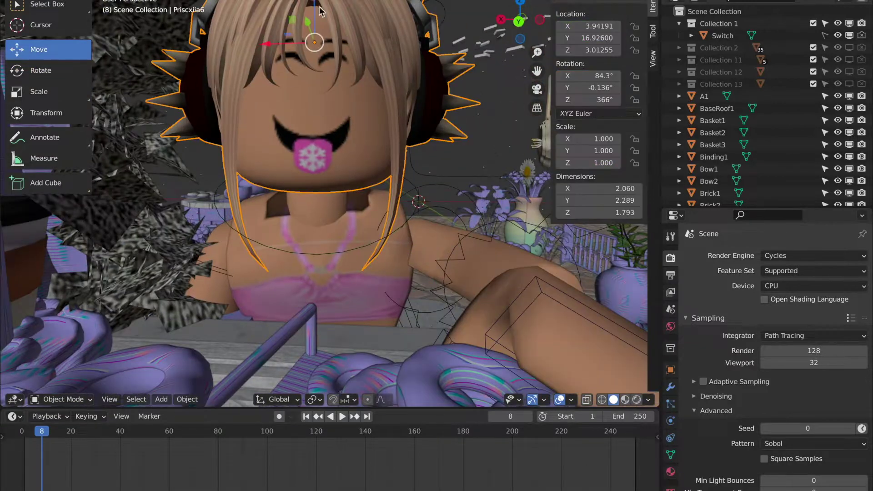
drag(319, 10, 320, 27)
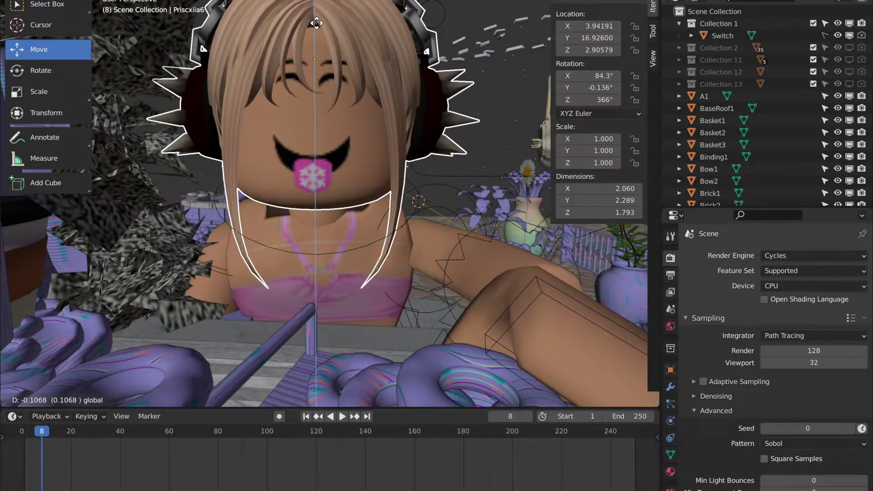
click(537, 90)
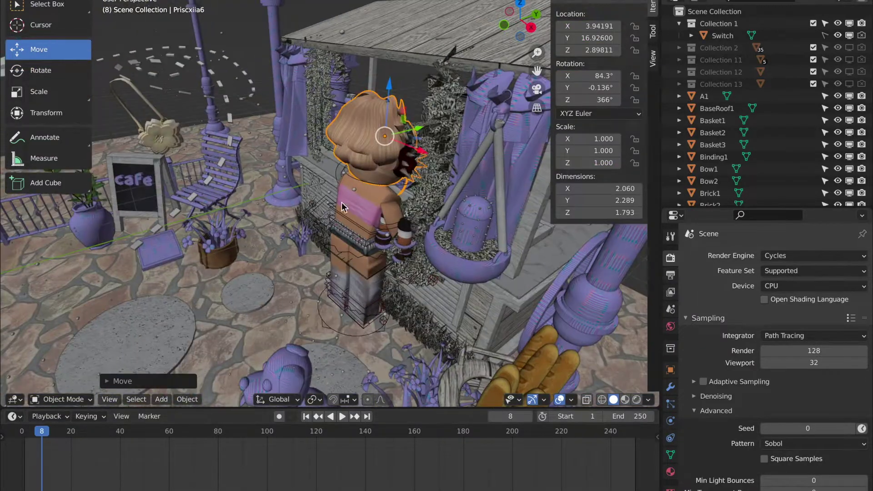
Step: In Pose Mode at frame 20, rotate arm bones Bone.014 and Bone.017 to raise the hand toward the mouth
key(ctrl+Tab)
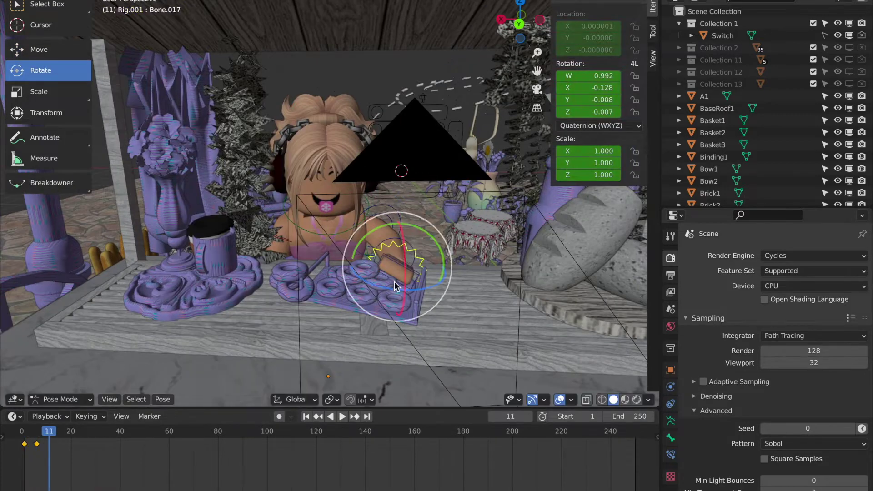
click(21, 432)
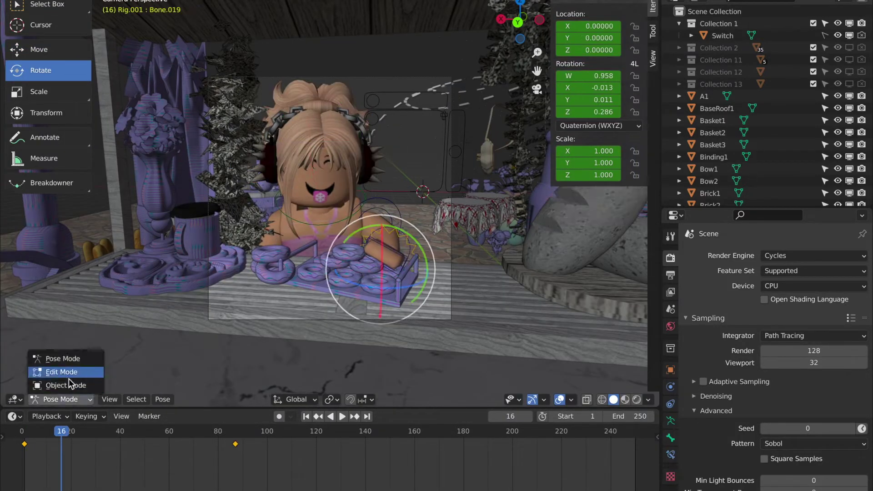
click(371, 269)
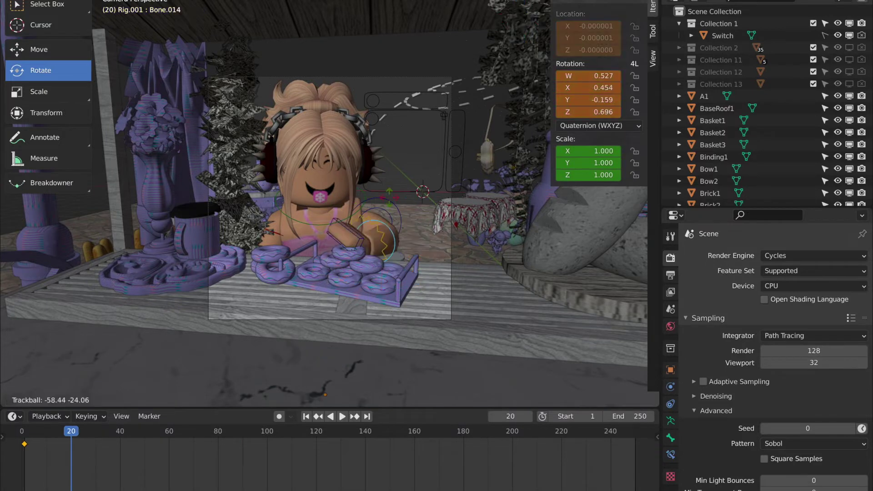
click(379, 243)
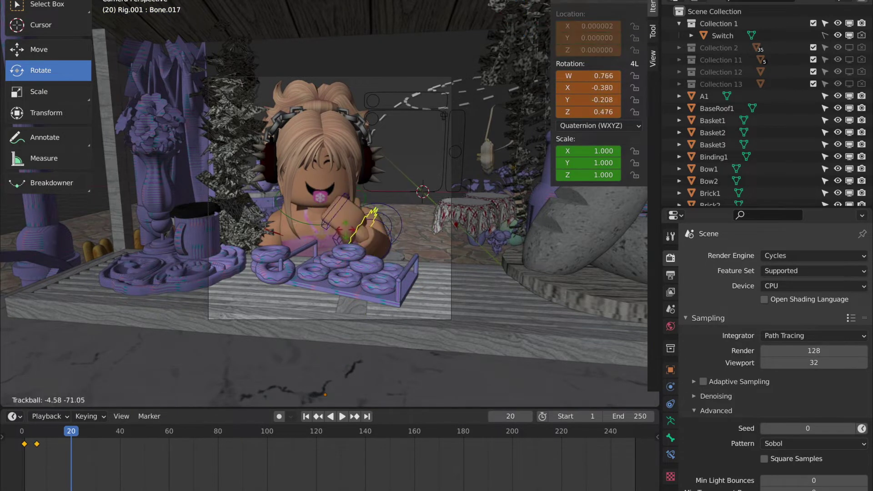
right_click(239, 443)
key(Right)
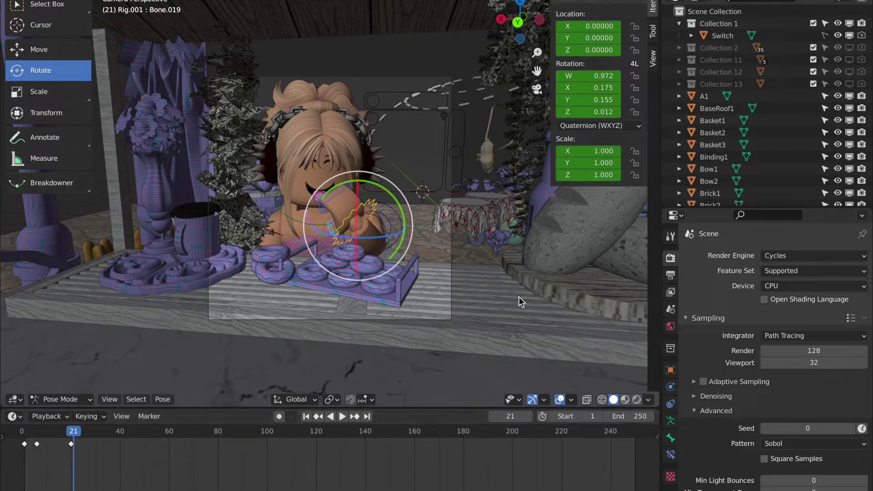
Step: In Object Mode at frame 30, turn the whole WomanRig.001 to a Z rotation of 15.1° and keyframe it
middle_drag(500, 278, 419, 251)
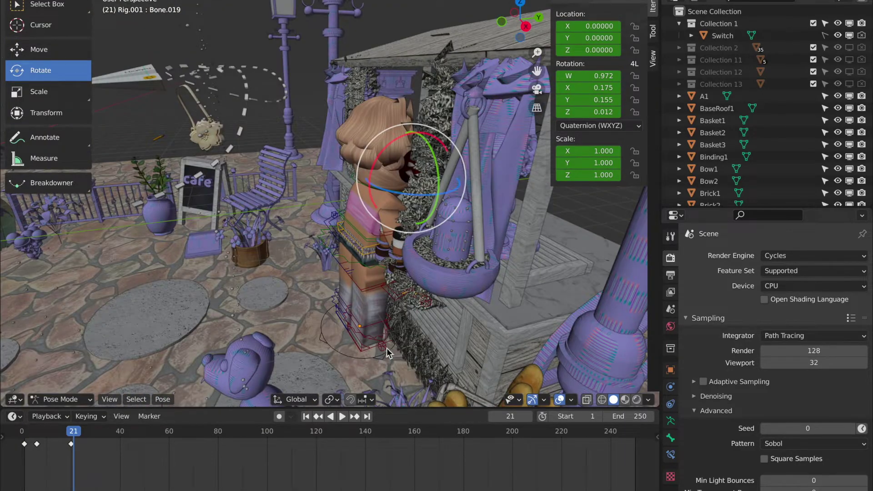
key(ctrl+Tab)
middle_drag(383, 358, 364, 346)
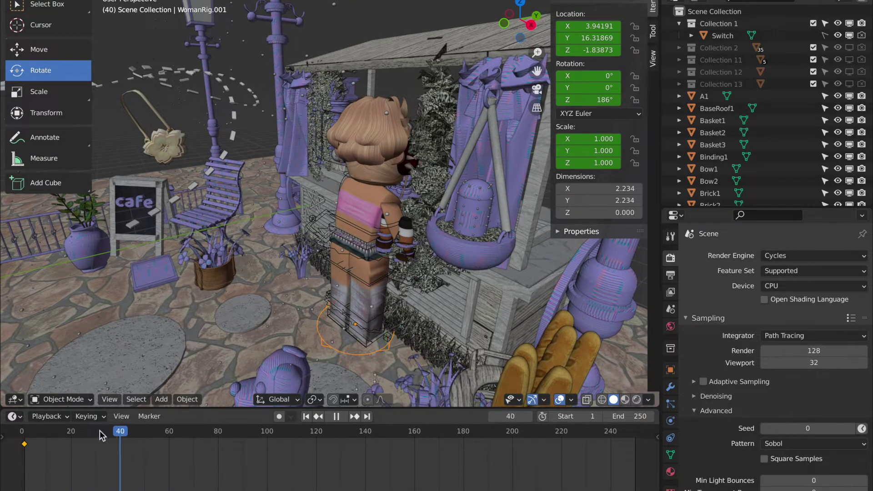
key(Escape)
drag(319, 334, 345, 364)
middle_drag(346, 318, 362, 239)
key(i)
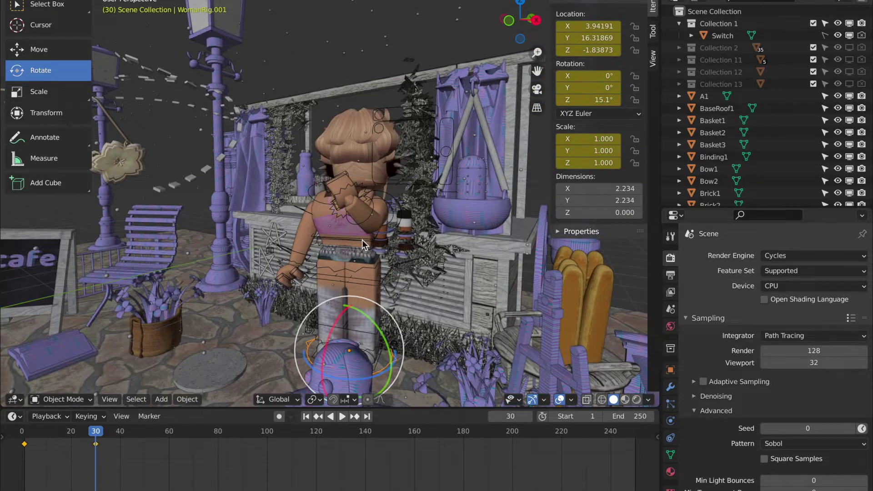
Step: In Pose Mode at frame 30, rotate the torso bone named Bone slightly and insert a keyframe
key(ctrl+Tab)
drag(328, 213, 318, 246)
click(598, 99)
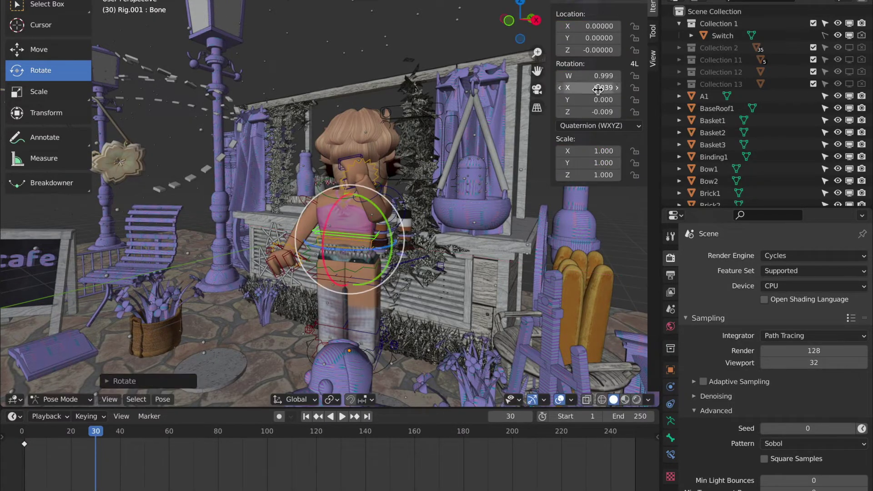
key(i)
Step: In Object Mode at frame 30, rotate the head object to about X 79.6°, Y -1.25°, Z 201°
key(ctrl+Tab)
click(359, 136)
drag(364, 141, 336, 155)
scroll(337, 155, up, 2)
middle_drag(336, 154, 291, 105)
Step: Move the head object onto the turned body's neck, at about X 3.976, Y 16.080, Z 3.047
key(shift+space)
key(g)
drag(291, 104, 309, 102)
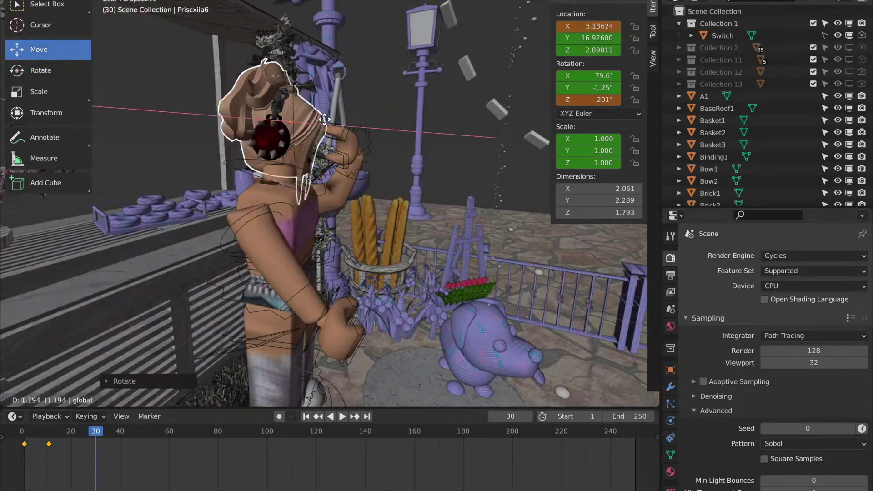
middle_drag(309, 102, 273, 136)
key(g)
key(Escape)
key(g)
click(383, 47)
key(g)
click(156, 124)
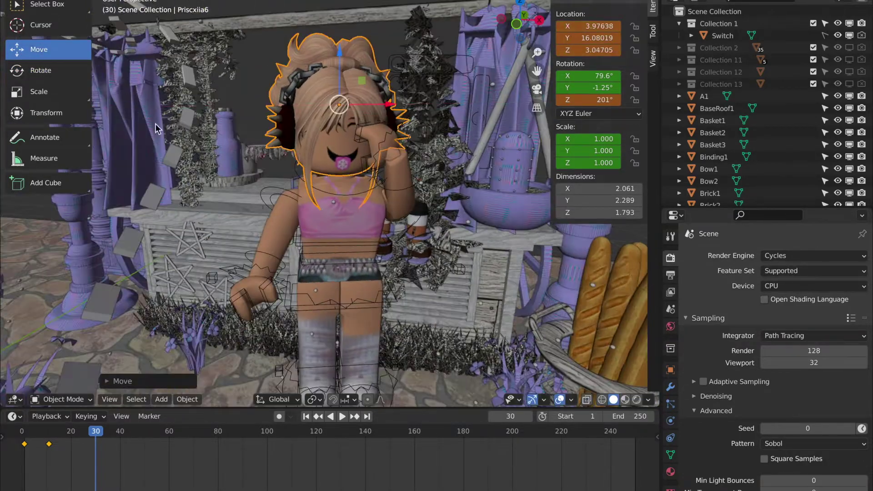
Step: Tilt the head object to about X 93.2°, Y -3.58°, Z 201°
click(41, 70)
drag(346, 114, 362, 135)
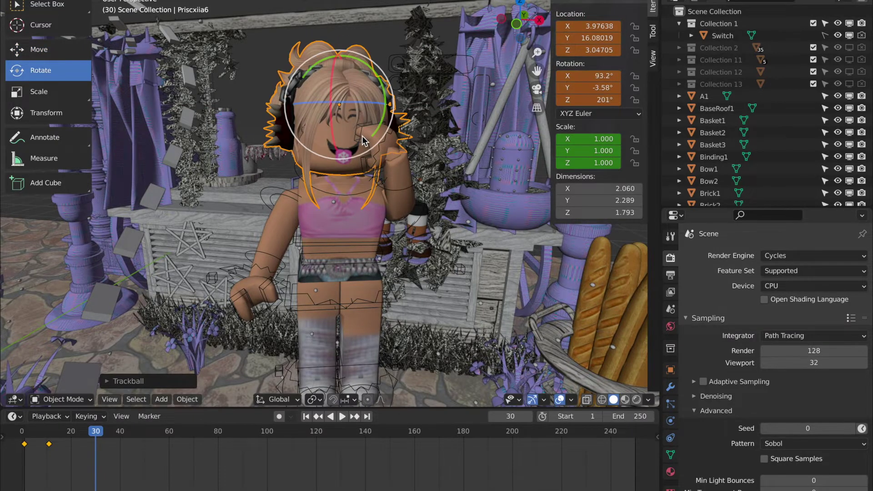
middle_drag(361, 135, 409, 182)
key(ctrl+Tab)
key(ctrl+Tab)
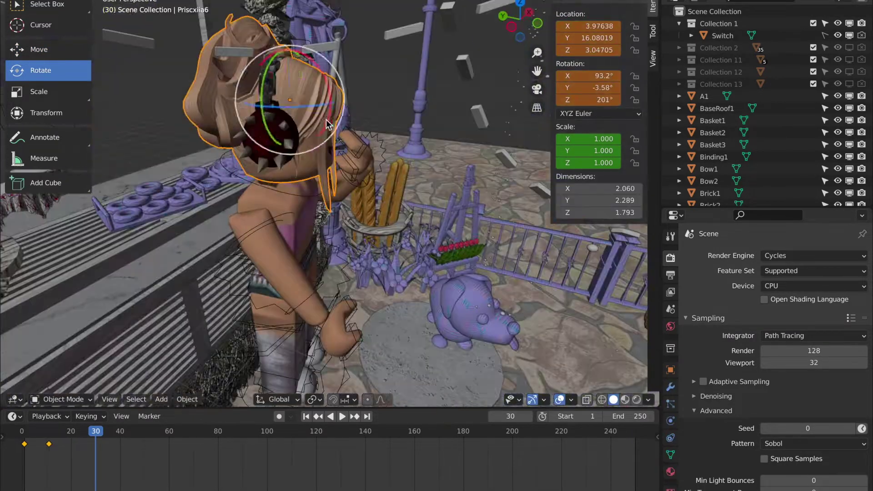
Step: Move the head object along the Y axis to about Y 16.300
key(shift+space)
key(g)
key(g)
key(y)
click(251, 96)
middle_drag(250, 96, 379, 96)
Step: Fine-tune the head object's rotation to about X 89.7°, Y -3.21°, Z 200°
key(shift+space)
key(r)
drag(379, 96, 377, 98)
middle_drag(377, 97, 355, 201)
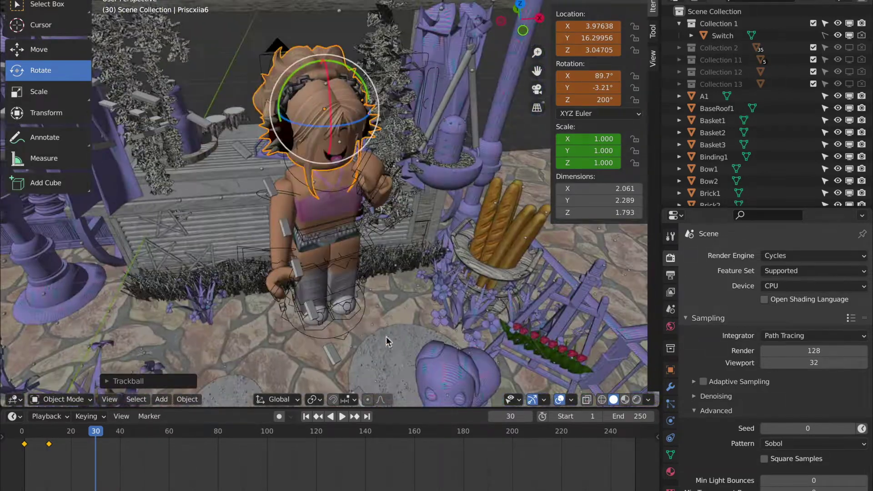
Step: Select the character's head object and keyframe its location, rotation and scale at frame 30
click(355, 201)
click(343, 128)
key(ctrl+Tab)
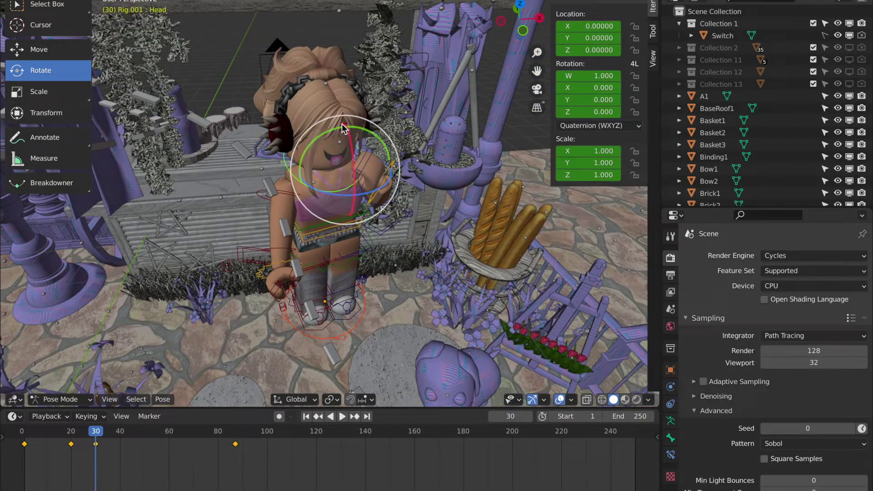
key(ctrl+Tab)
click(328, 94)
key(i)
click(327, 106)
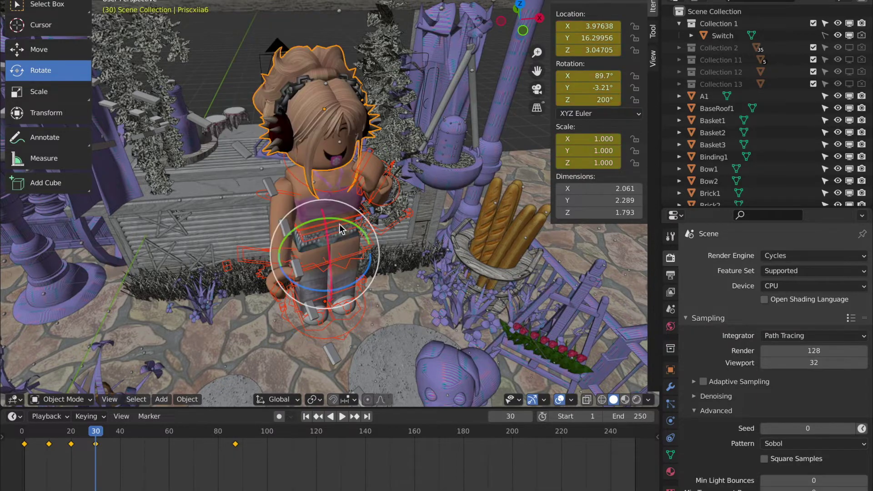
Step: Put the character rig in Pose Mode and rotate the thigh bone (Bone.005) to about W 0.982, X -0.181, Y -0.025, Z -0.054
middle_drag(339, 224, 339, 222)
click(339, 222)
key(ctrl+Tab)
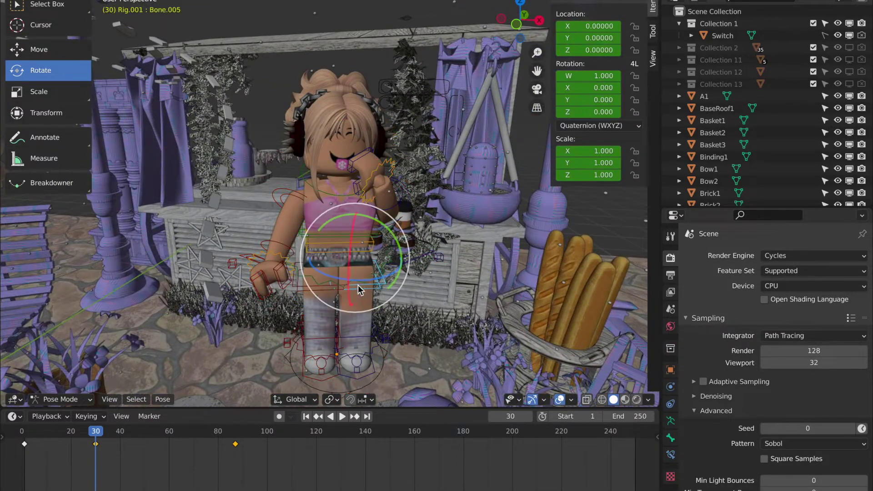
drag(339, 222, 328, 222)
click(326, 221)
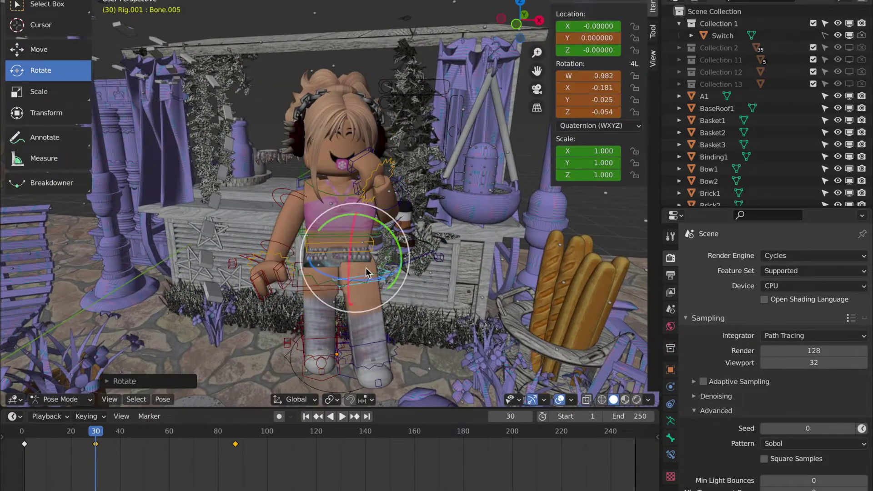
Step: Select the lower leg bone (Bone.007) and adjust the leg's pose from a side view at frame 30
click(385, 329)
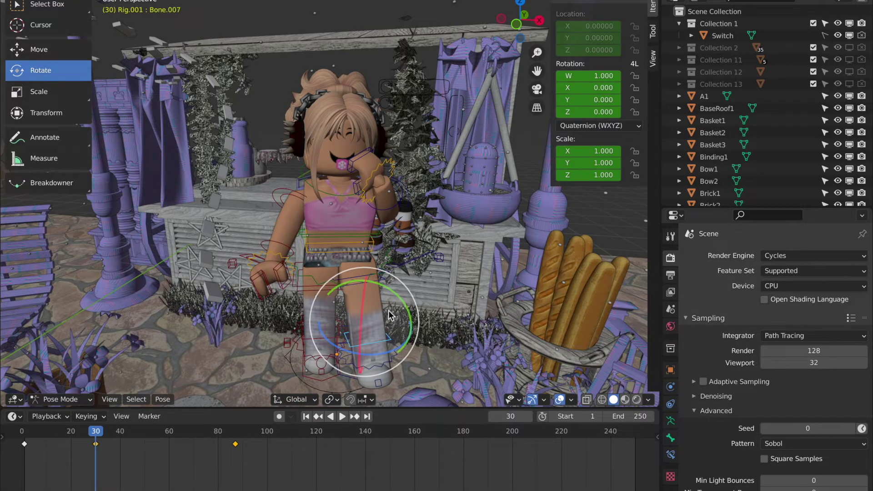
mouse_move(389, 314)
middle_down()
mouse_move(380, 312)
mouse_move(389, 314)
middle_up()
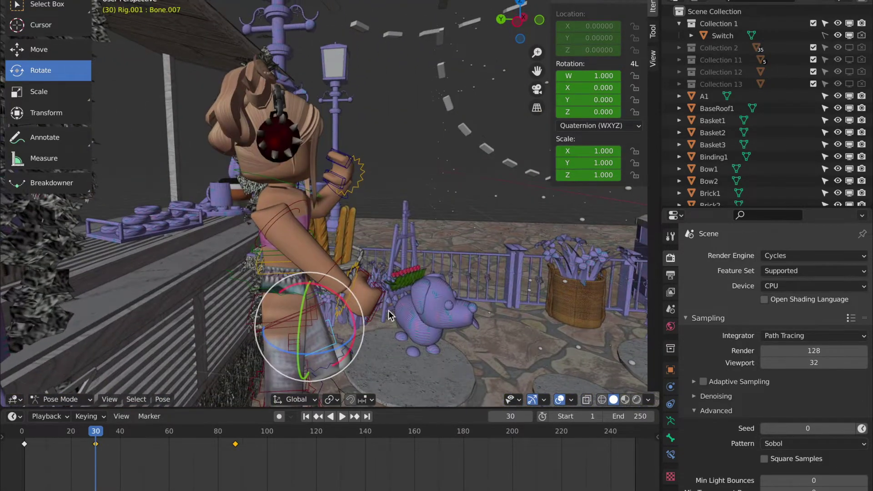
middle_drag(354, 351, 336, 291)
click(291, 227)
drag(338, 237, 331, 269)
middle_drag(331, 269, 325, 231)
click(325, 231)
key(r)
key(r)
key(Escape)
middle_drag(346, 201, 379, 212)
middle_drag(391, 321, 390, 261)
click(362, 323)
key(r)
key(r)
key(Escape)
Step: Advance to frame 36 and rotate the thigh bone (Bone.005) to about W 0.982, X -0.186, Y 0.037, Z -0.008
drag(353, 273, 359, 309)
click(390, 247)
middle_drag(391, 273, 391, 247)
click(390, 247)
key(space)
key(space)
middle_drag(372, 208, 363, 255)
key(r)
key(r)
click(372, 208)
Step: Bend the lower leg bone (Bone.007) to about W 0.987, X 0.158, Y 0.015, Z -0.028 and keyframe the leg pose at frame 36
click(346, 300)
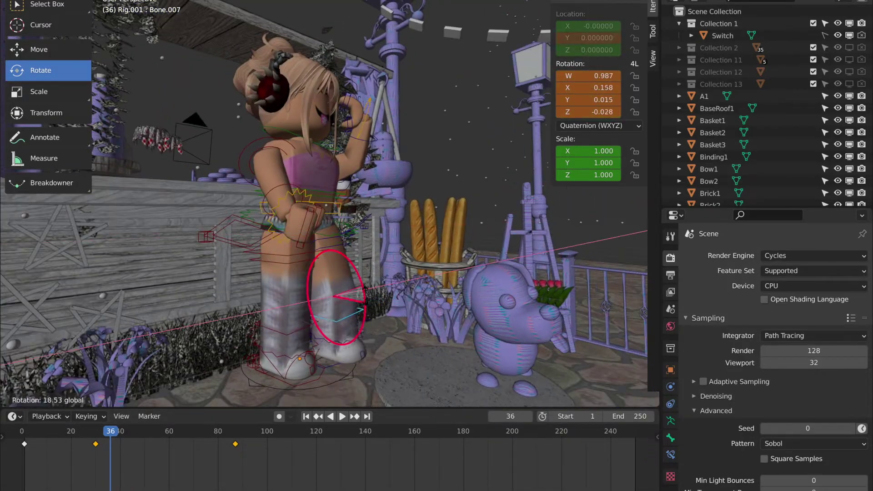
drag(359, 291, 366, 303)
key(i)
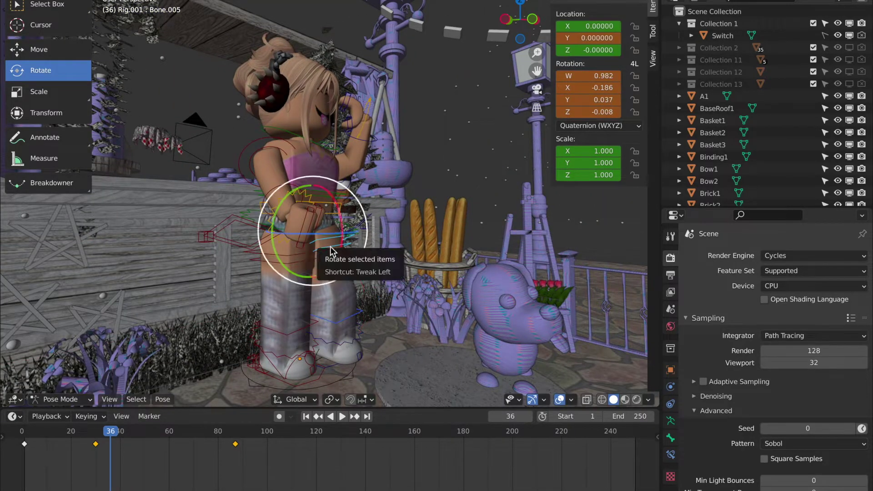
click(345, 237)
Step: At frame 40, adjust the thigh bone to about location Y 0.04976, Z 0.00078 and rotation W 0.970, X -0.241, and keyframe the leg pose
key(Right)
key(Right)
key(Right)
key(Right)
middle_drag(348, 204, 348, 168)
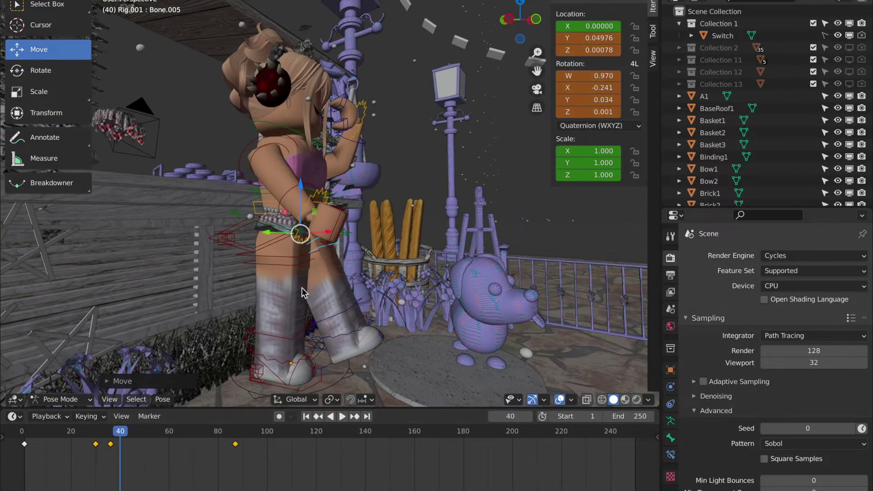
key(i)
click(320, 247)
Step: Play back the leg animation from the start and delete the rig's keyframe at frame 87
key(space)
click(75, 432)
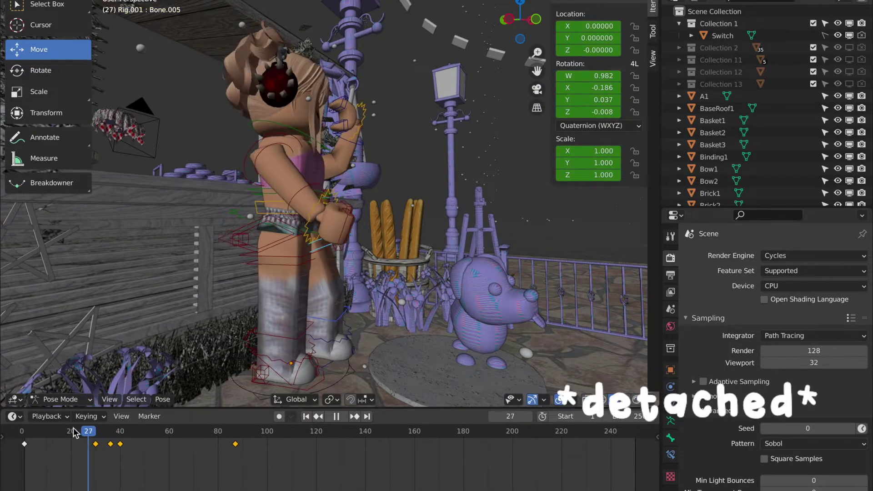
click(23, 432)
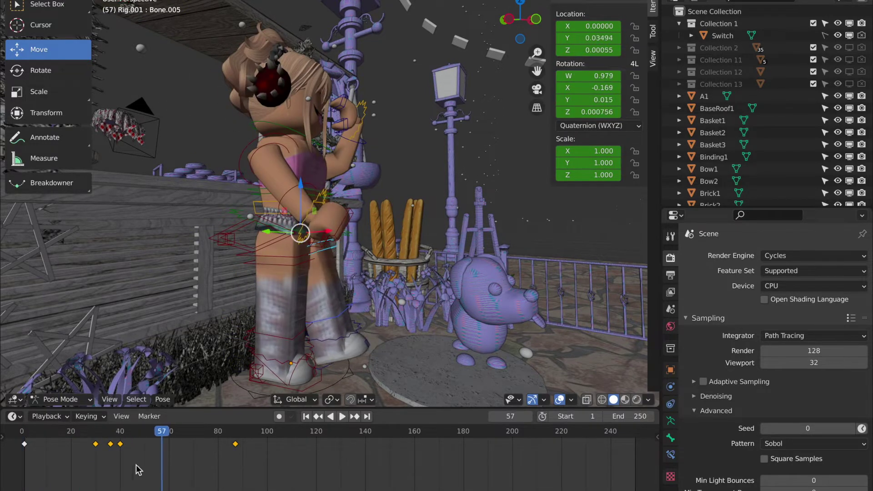
right_click(237, 445)
click(227, 443)
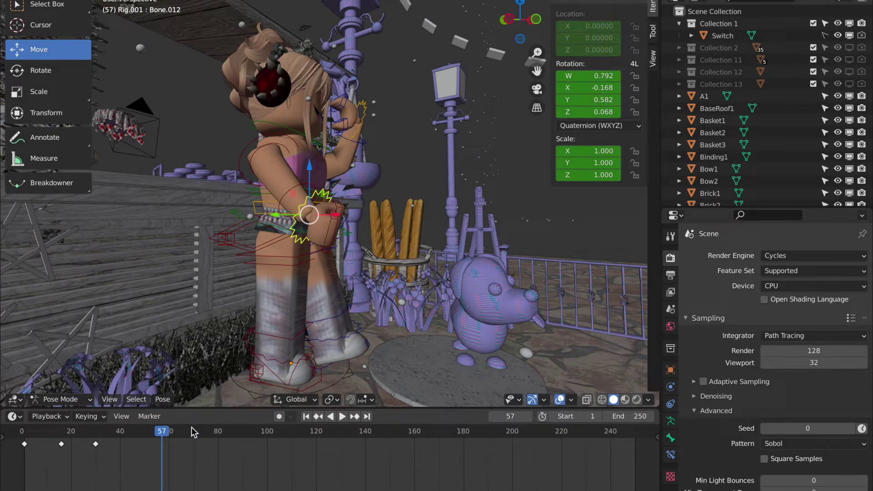
click(24, 432)
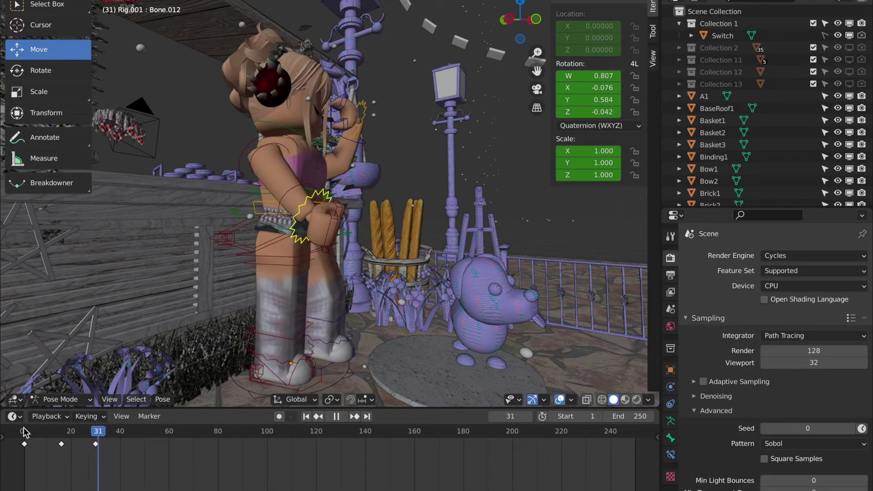
key(Escape)
Step: Select the raised arm's bone (Bone.013) in the camera view and delete its existing keyframes
middle_drag(55, 391, 354, 241)
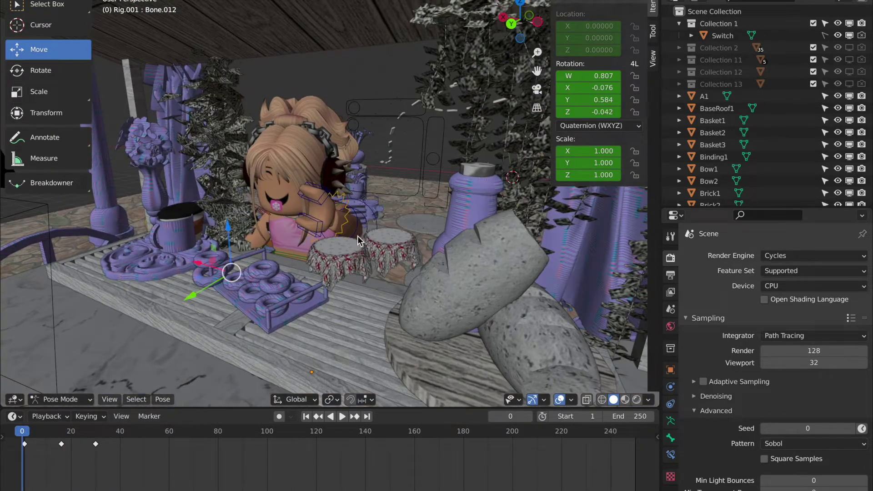
click(375, 215)
click(537, 90)
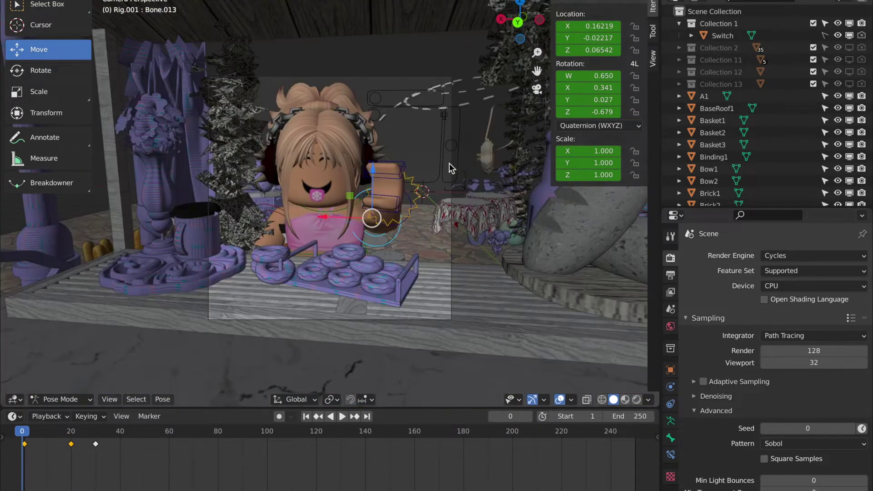
click(37, 446)
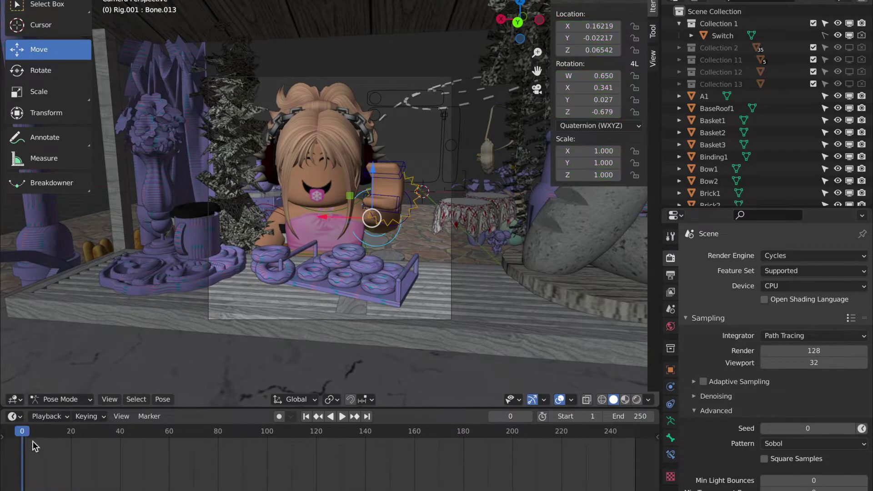
Step: Rotate Bone.013 to about W 0.779, X 0.240, Y 0.194, Z -0.546 and keyframe its location, rotation and scale at frame 1
key(space)
click(41, 70)
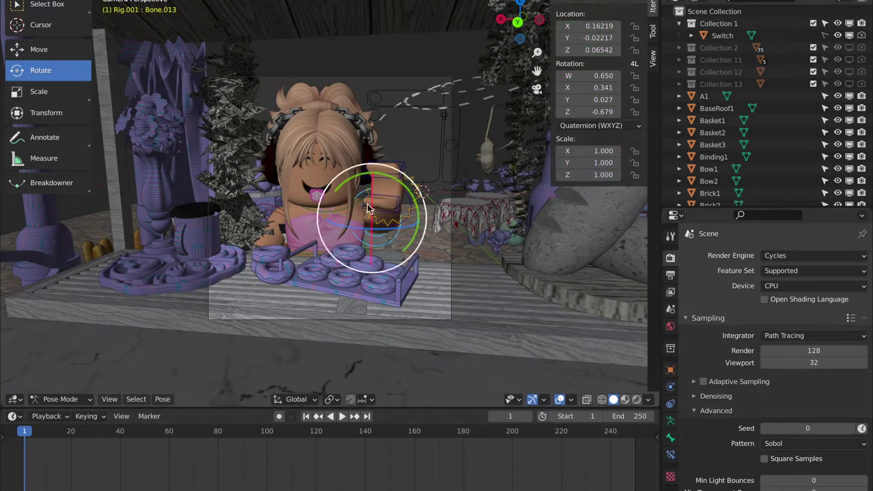
drag(380, 216, 397, 216)
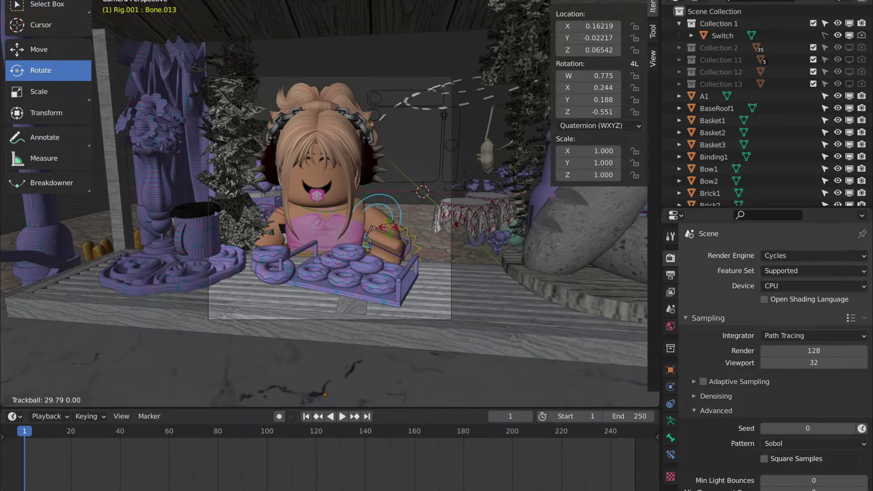
drag(381, 216, 382, 216)
key(i)
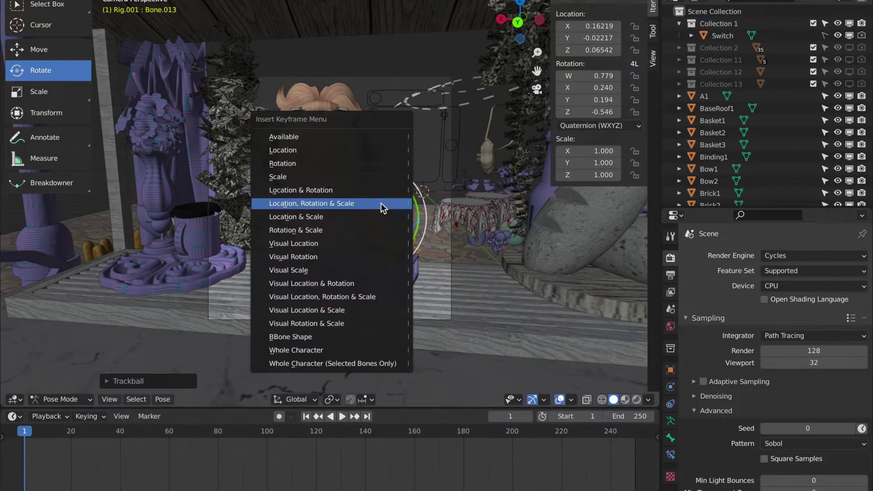
click(381, 202)
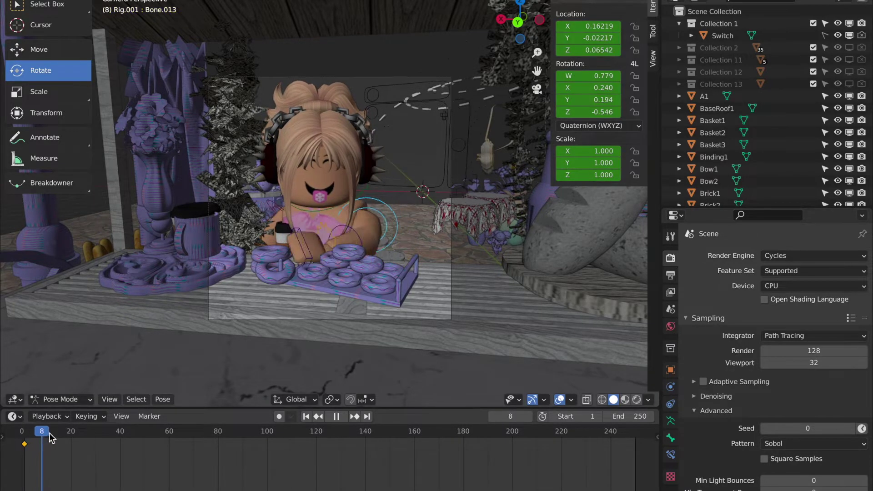
Step: Play the animation through the camera view to check the lowered arm and the turn
key(Escape)
key(space)
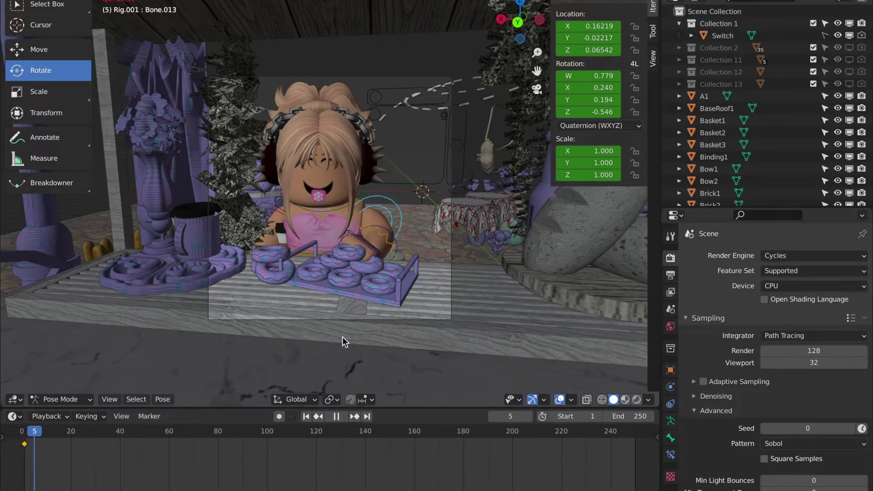
key(space)
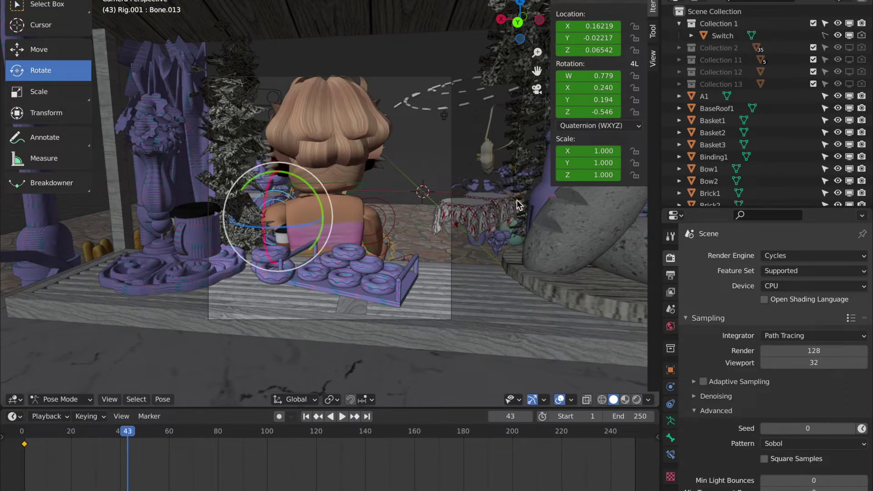
Step: Leave the camera view, return to Object Mode and delete the selected keyframe at frame 1
key(KP_0)
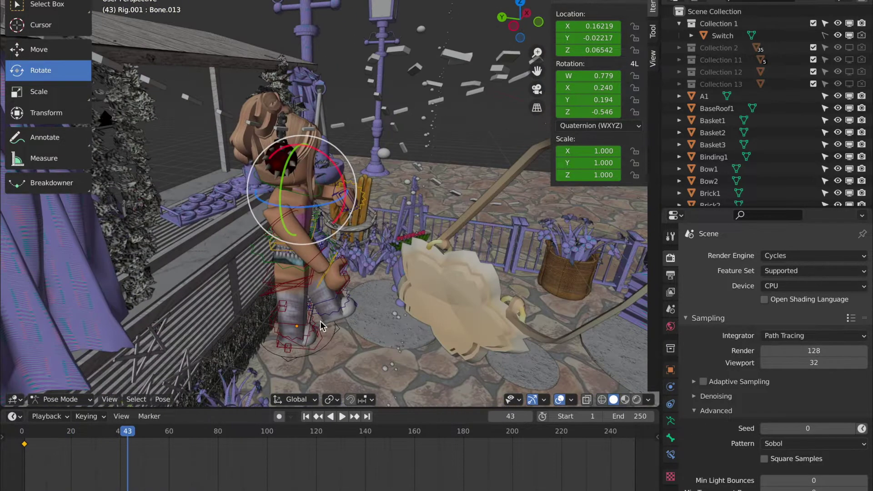
key(ctrl+Tab)
click(336, 327)
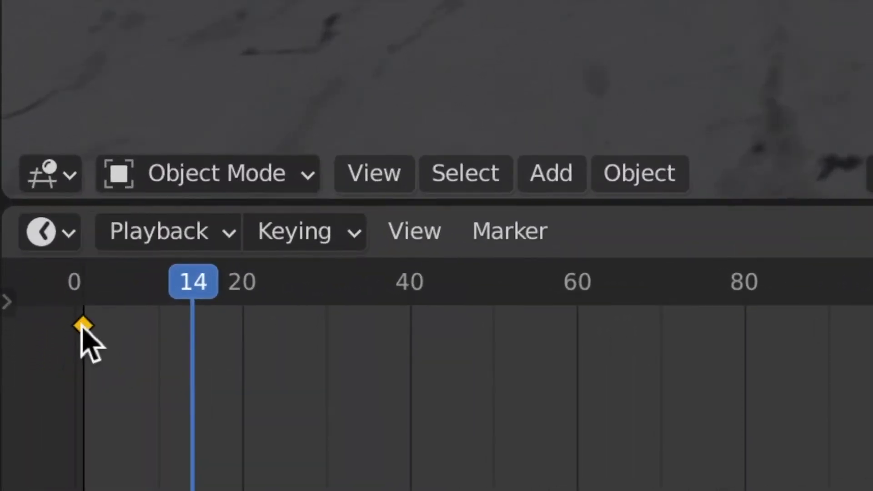
right_click(82, 326)
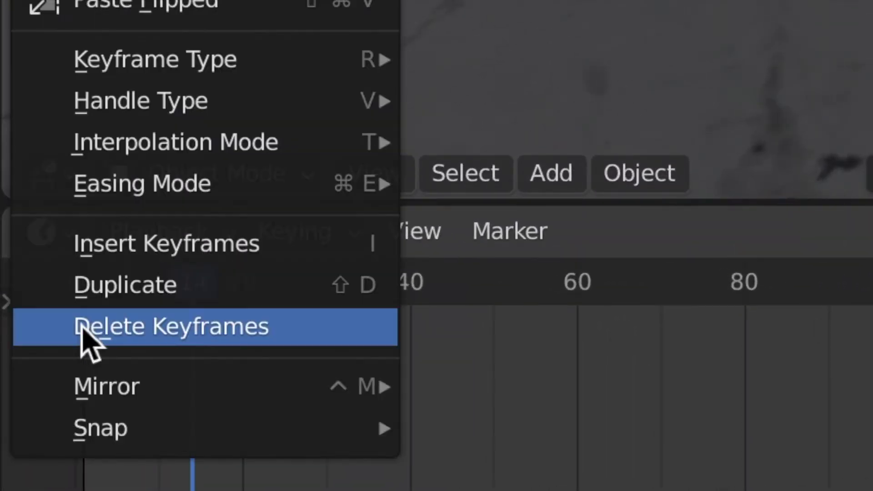
click(85, 283)
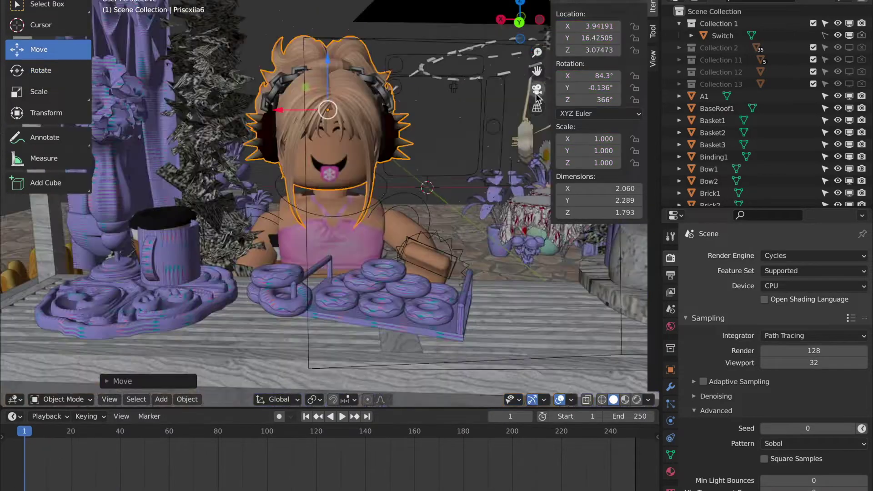
Step: Play and scrub the animation up to frame 33, checking the camera's framing of the character
key(space)
click(537, 90)
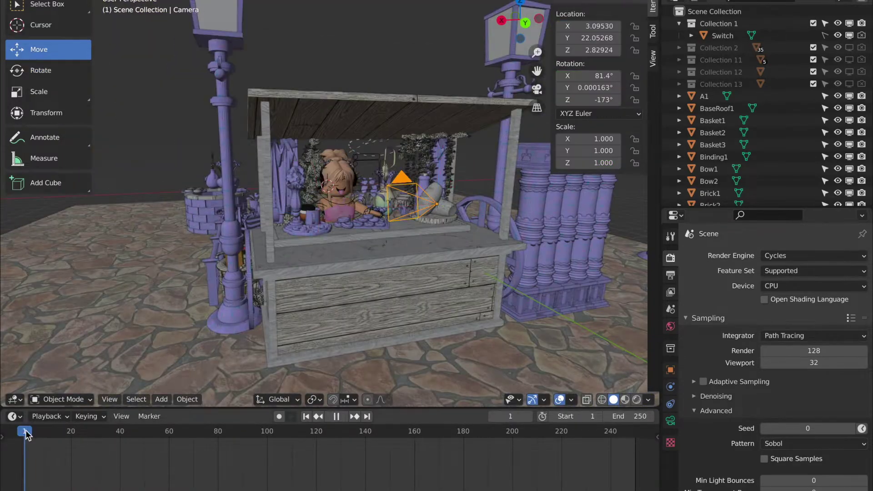
drag(26, 458, 78, 458)
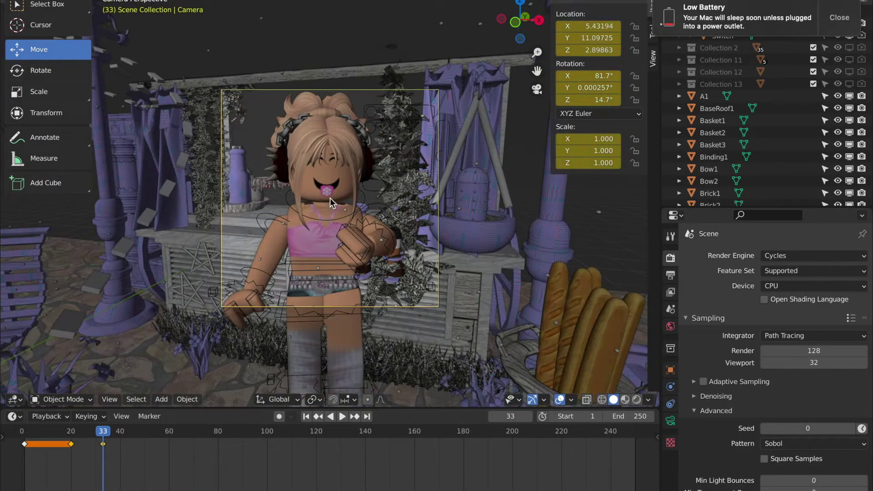
key(space)
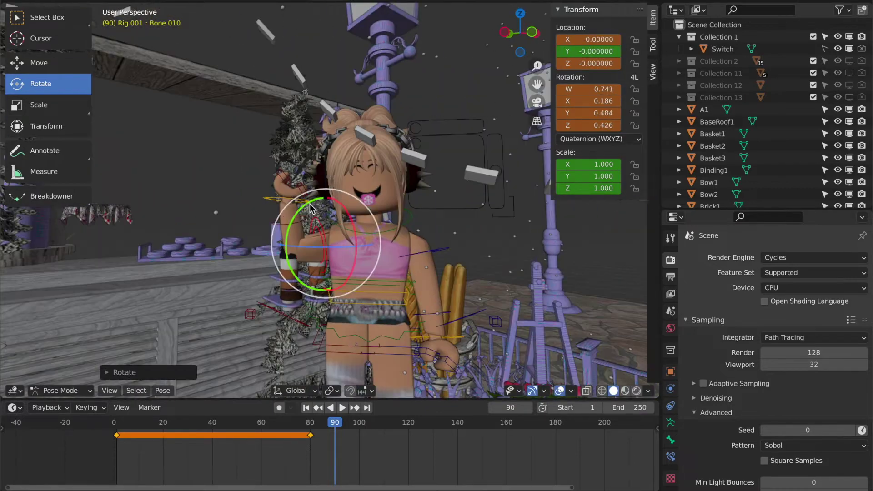
Step: Select the Donut4 object on the tray and move it at frame 10
click(320, 233)
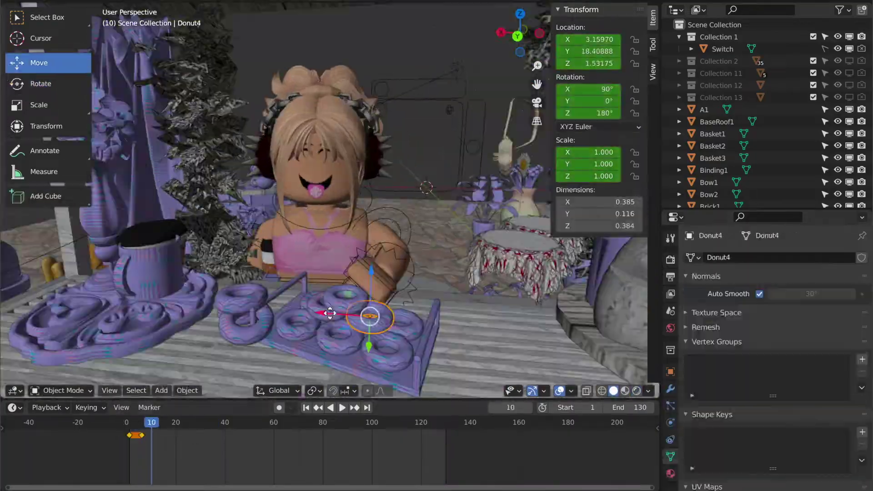
key(g)
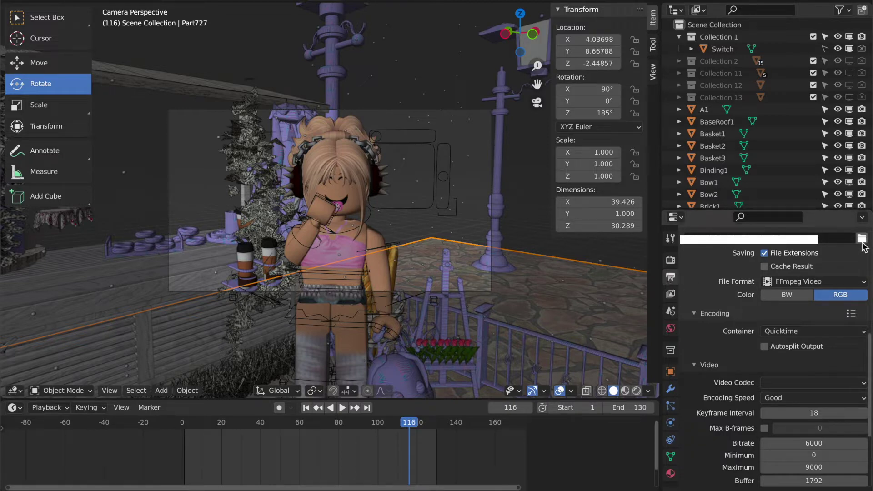
Step: Review the output folder choice and set the render output to FFmpeg Video with the Quicktime container
click(861, 239)
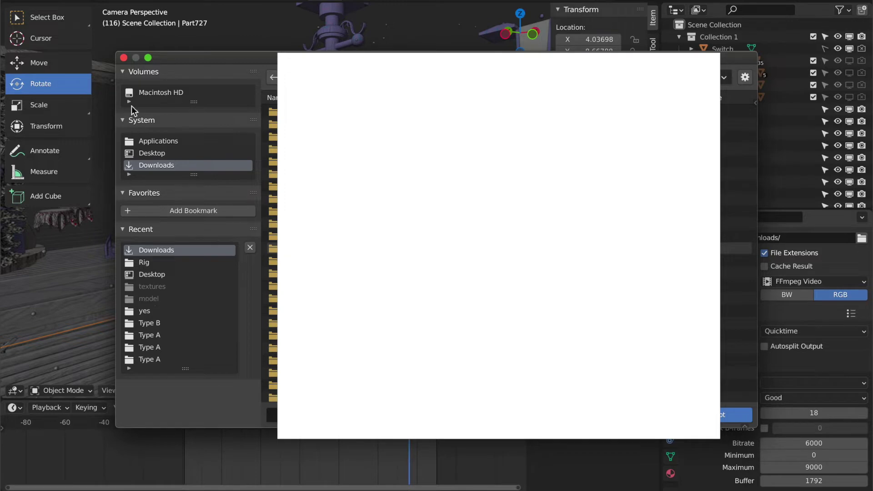
click(126, 59)
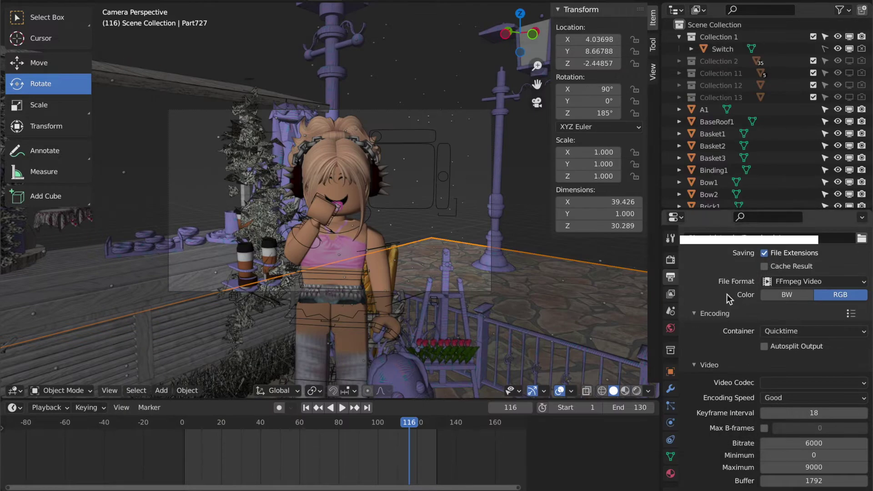
click(774, 280)
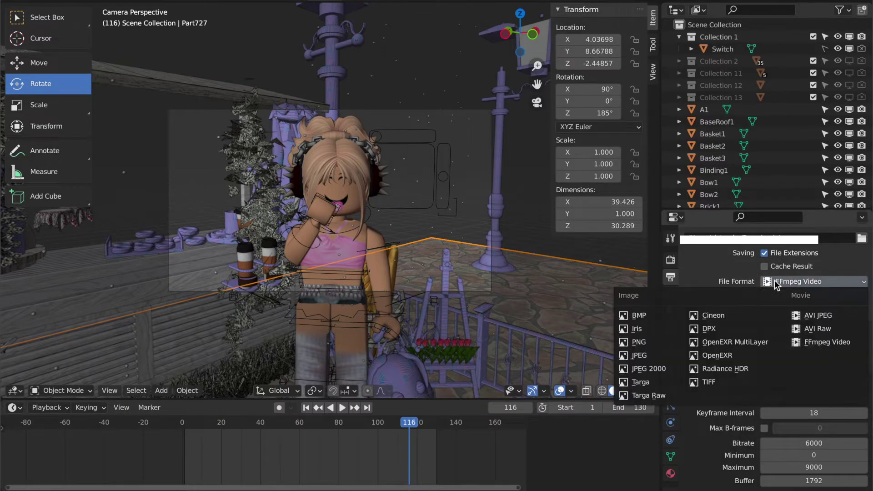
click(827, 341)
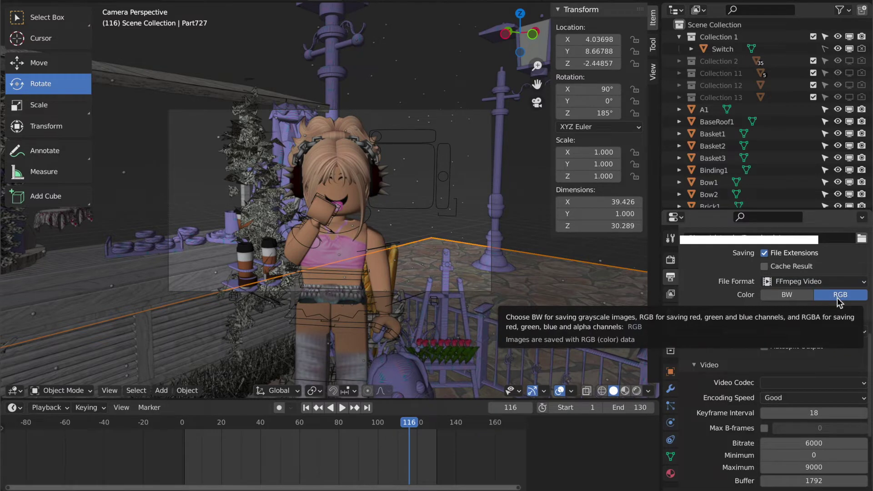
click(845, 332)
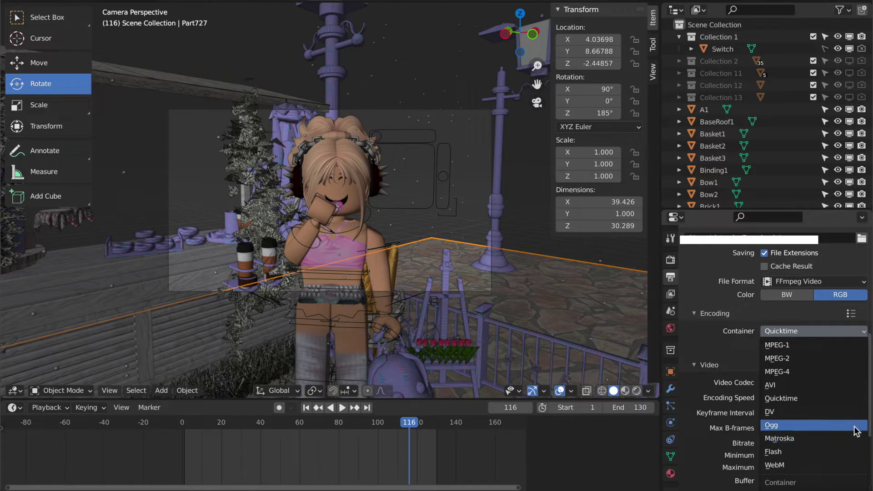
click(850, 405)
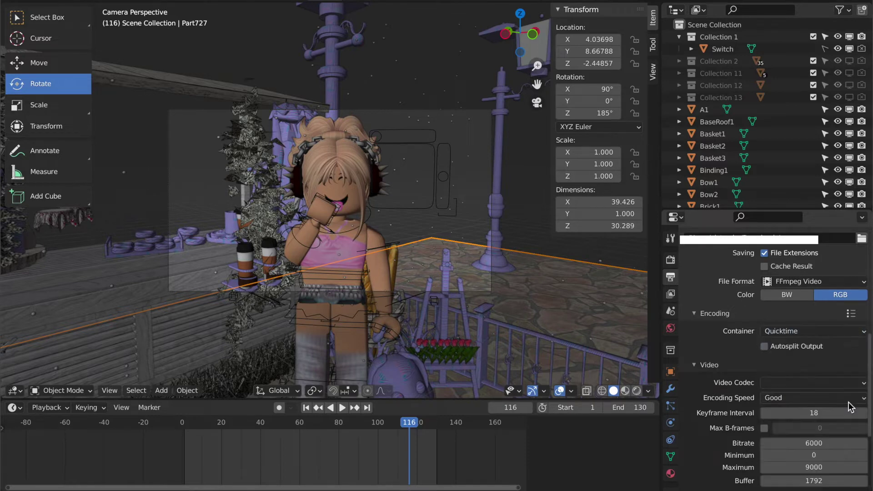
Step: Set the render output's video codec to H.264 and its output quality to Medium Quality
click(853, 385)
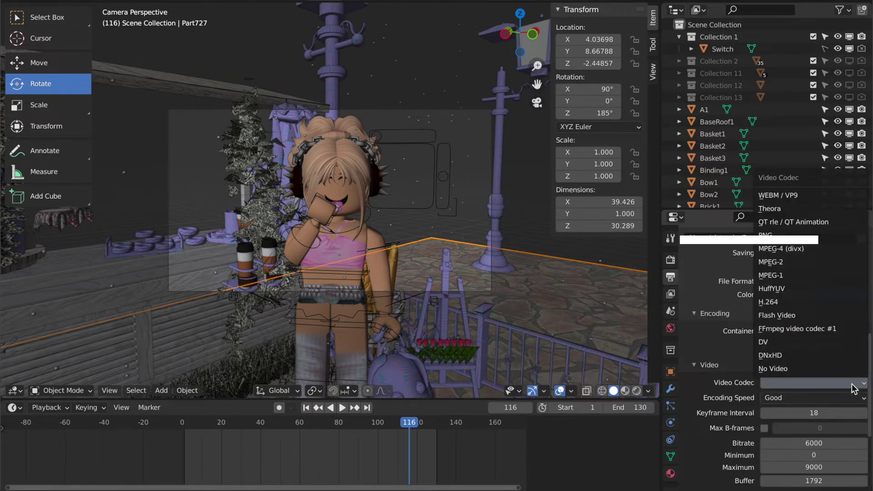
click(827, 308)
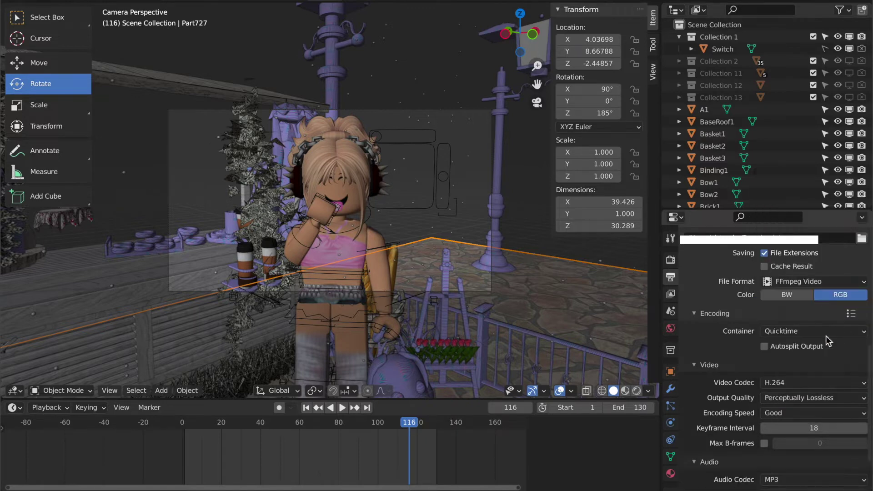
click(783, 397)
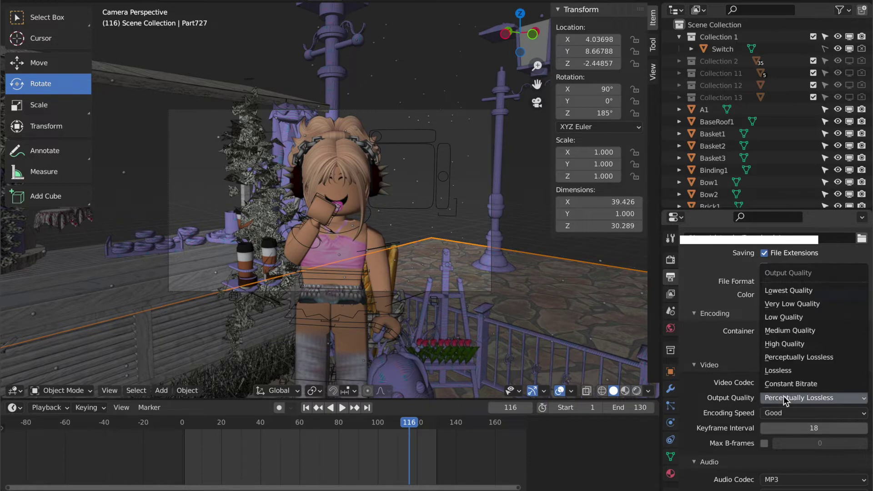
click(798, 331)
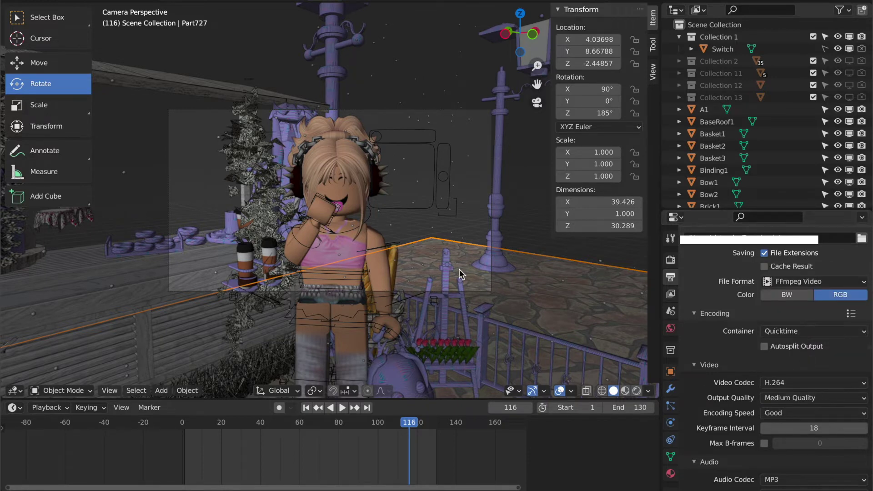
Step: Start rendering the full animation with the current video output settings
click(82, 2)
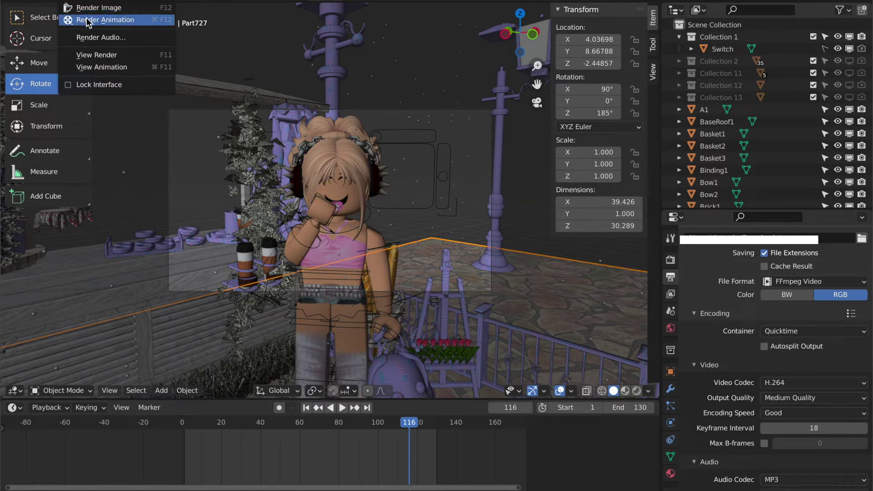
click(86, 20)
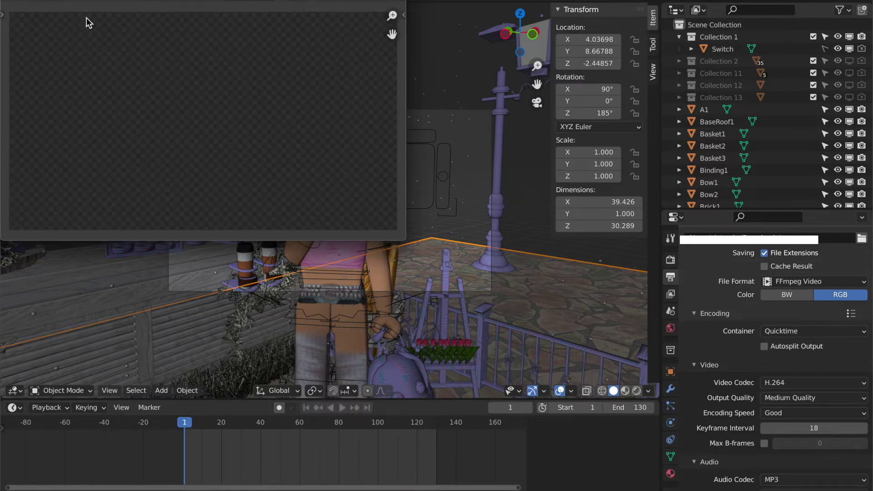